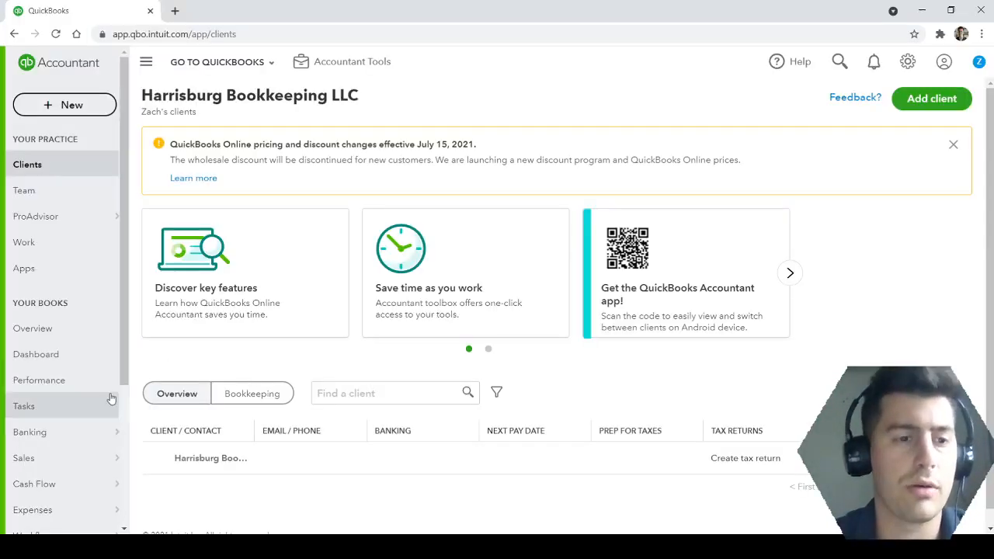
# Open a blank expense form, examine which columns its line items offer, and close it without saving
pyautogui.scroll(-1, 101, 371)
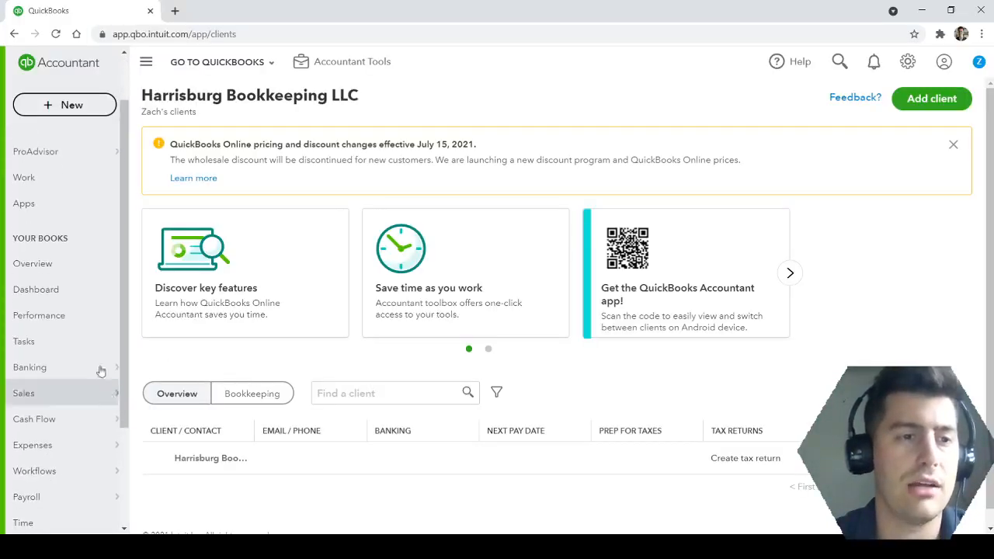
pyautogui.scroll(-1, 100, 371)
pyautogui.click(74, 105)
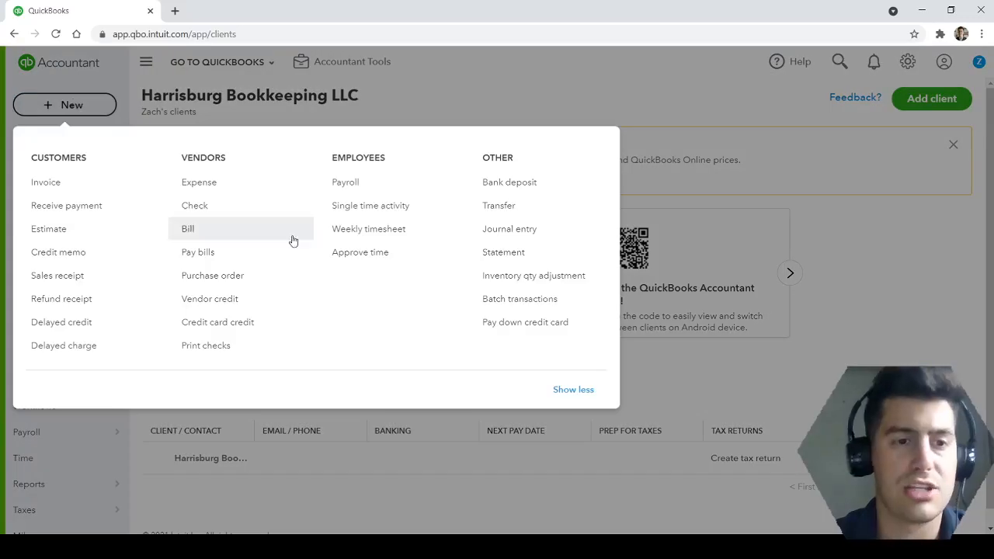
pyautogui.click(216, 191)
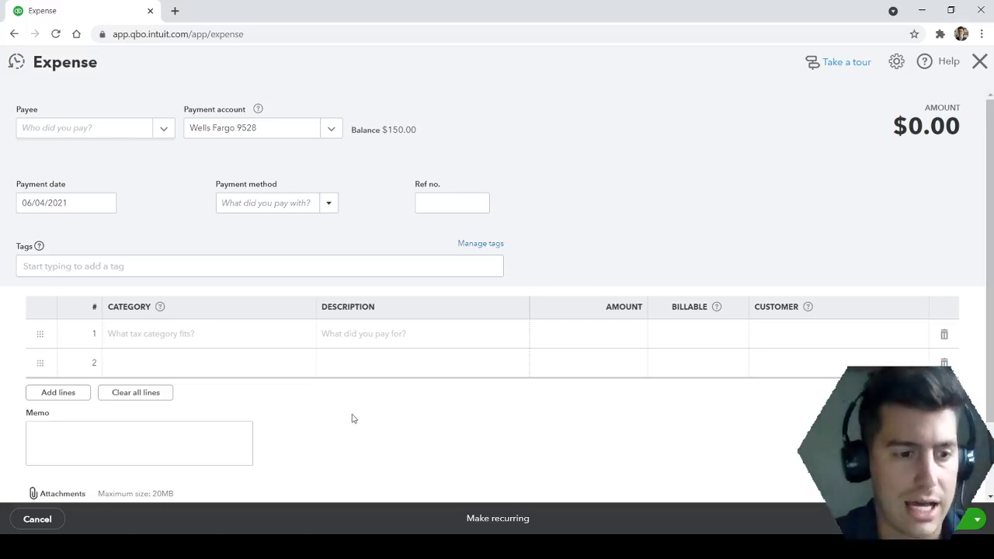
pyautogui.scroll(-1, 458, 423)
pyautogui.scroll(1, 717, 442)
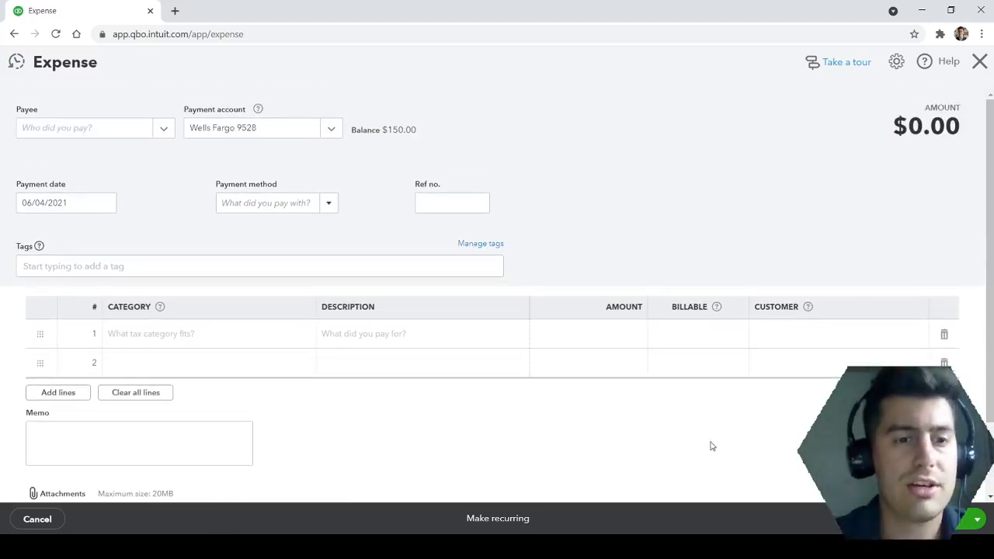
pyautogui.scroll(-1, 709, 444)
pyautogui.scroll(1, 697, 456)
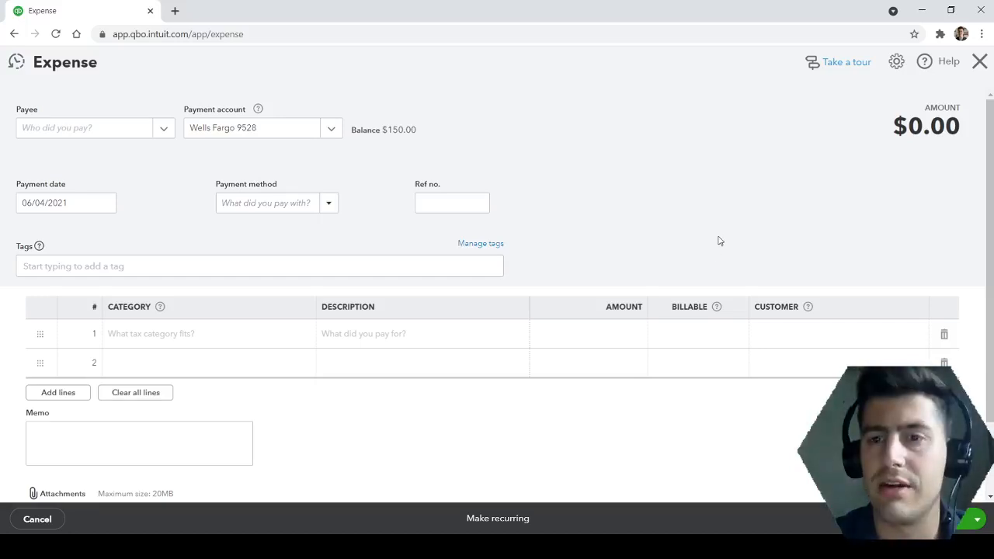
pyautogui.click(979, 64)
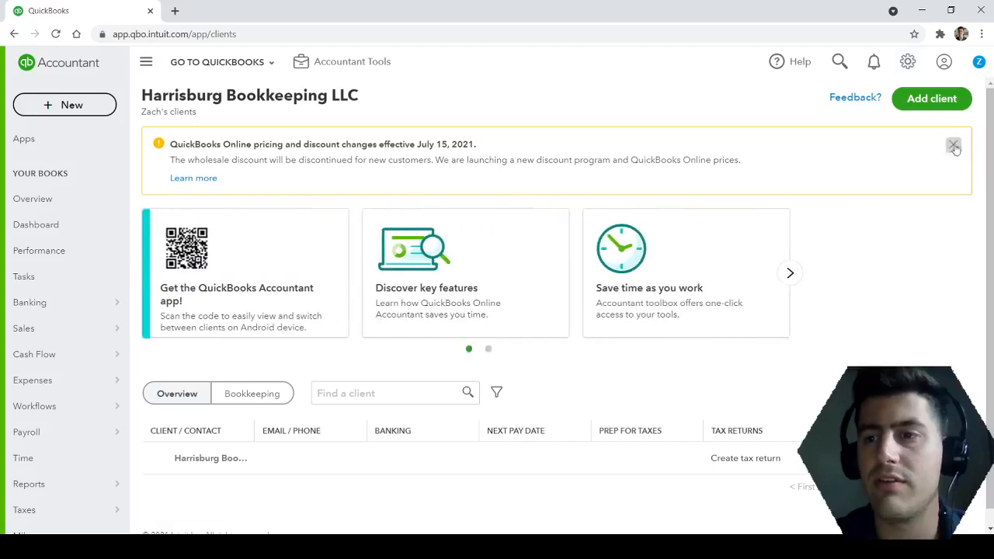
# Turn on Track classes under the company settings' categories, check its help text, and save the change
pyautogui.click(907, 64)
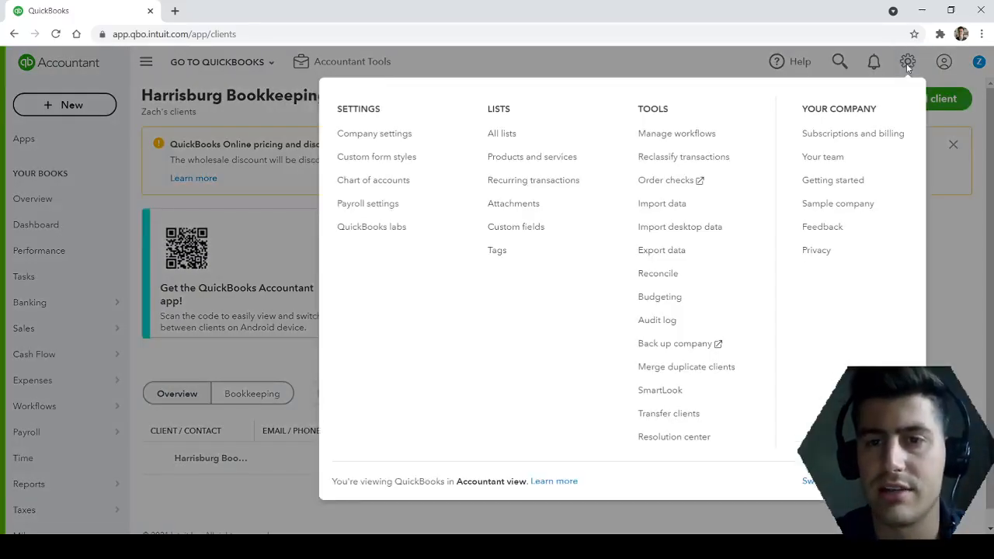
pyautogui.click(379, 137)
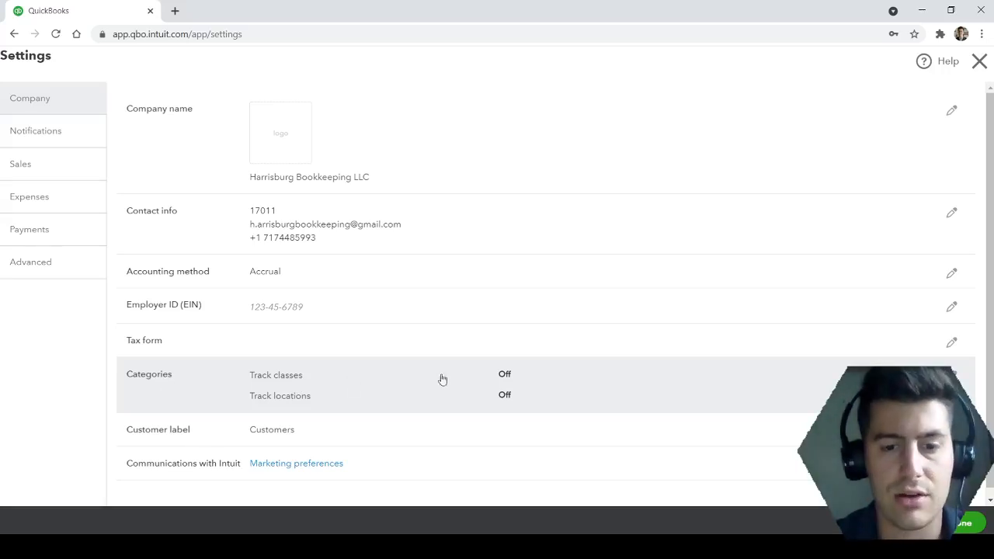
pyautogui.click(506, 375)
pyautogui.click(256, 375)
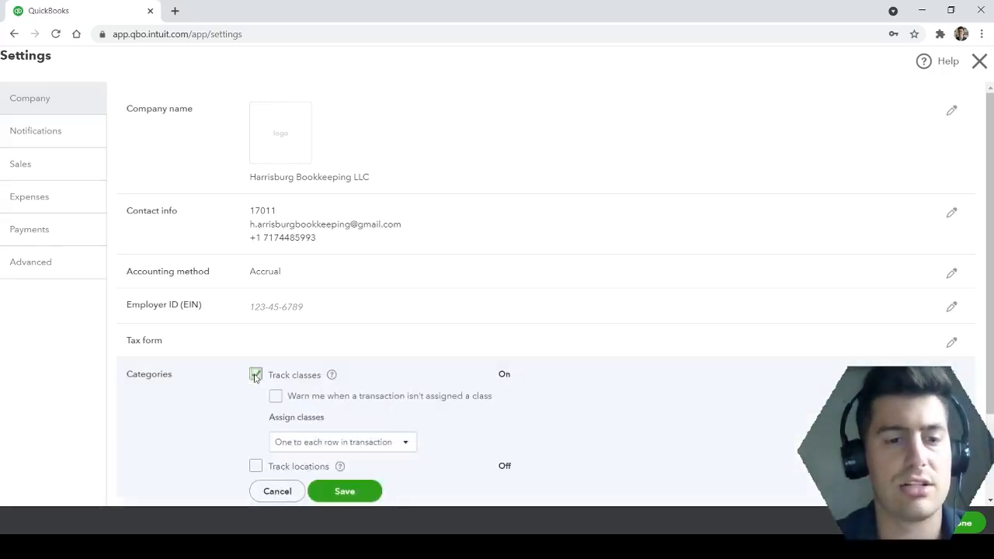
pyautogui.click(332, 376)
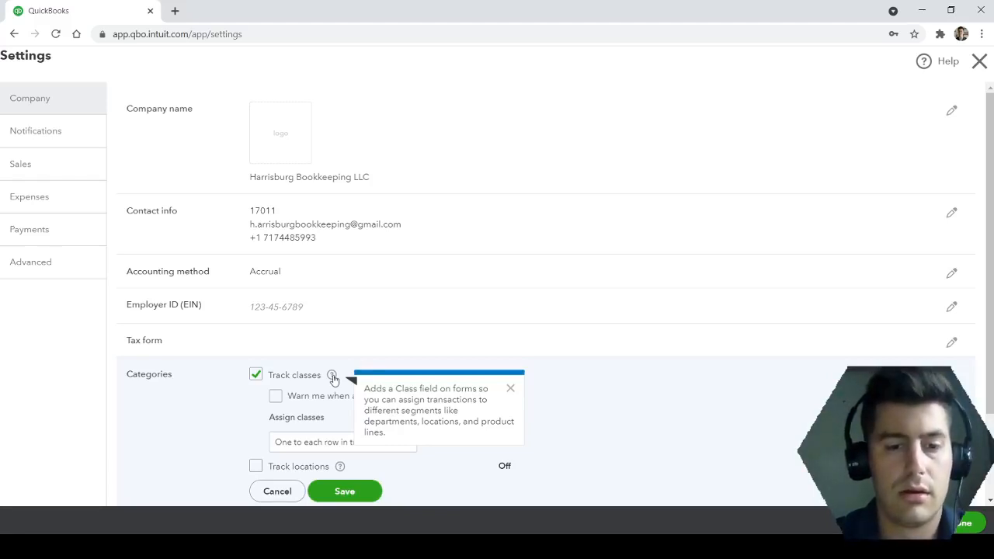
pyautogui.click(509, 388)
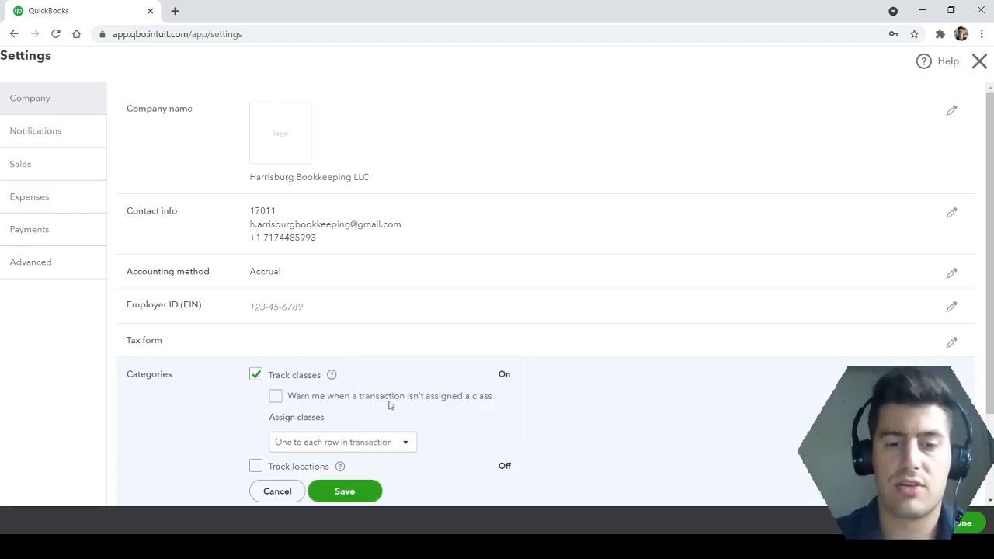
pyautogui.scroll(-1, 310, 403)
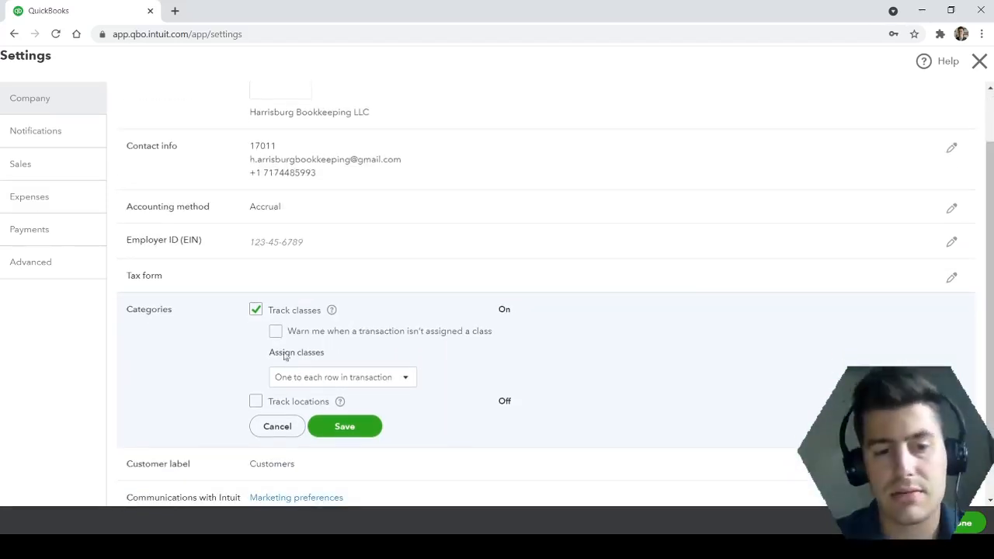
pyautogui.click(328, 432)
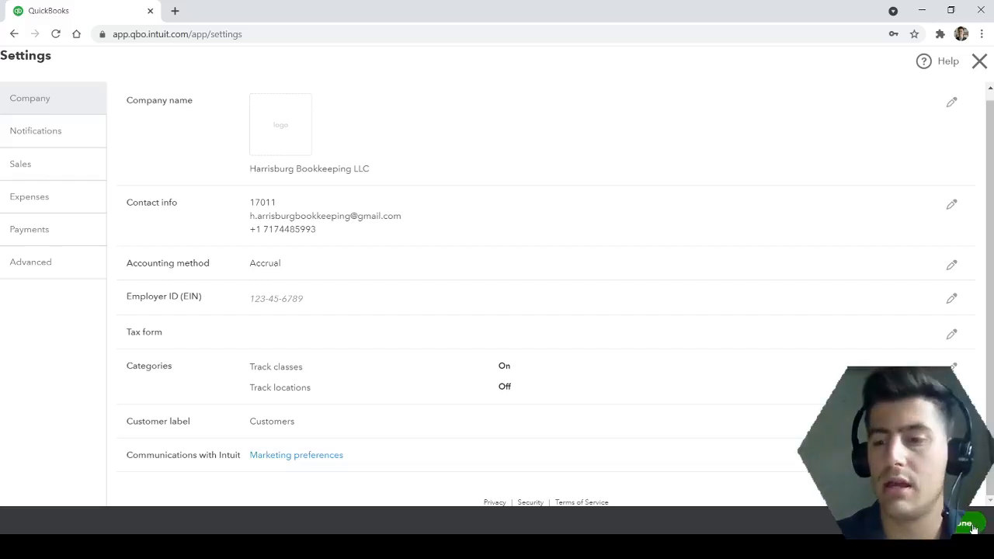
pyautogui.click(970, 525)
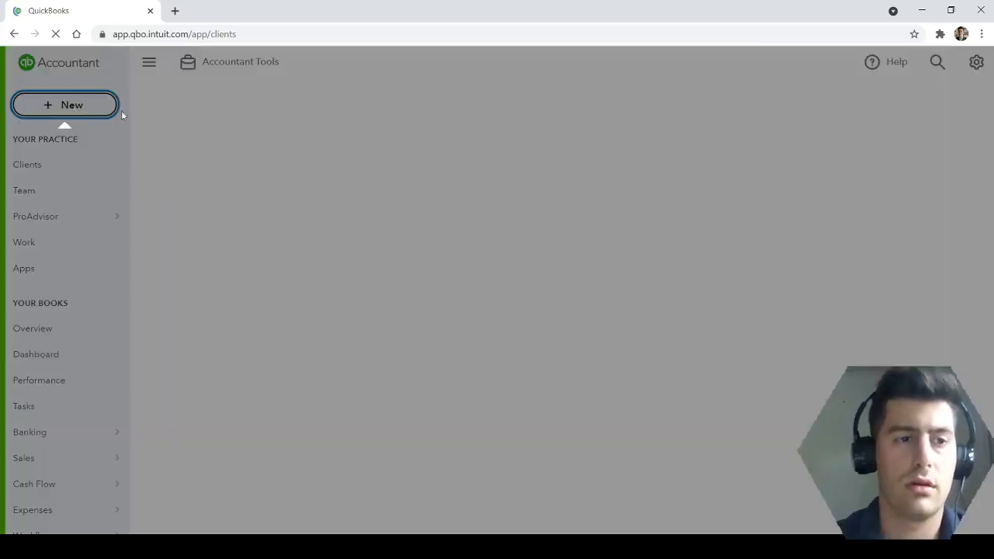
# Create a new expense with Harrisburg Bookkeeping as the payee
pyautogui.click(119, 111)
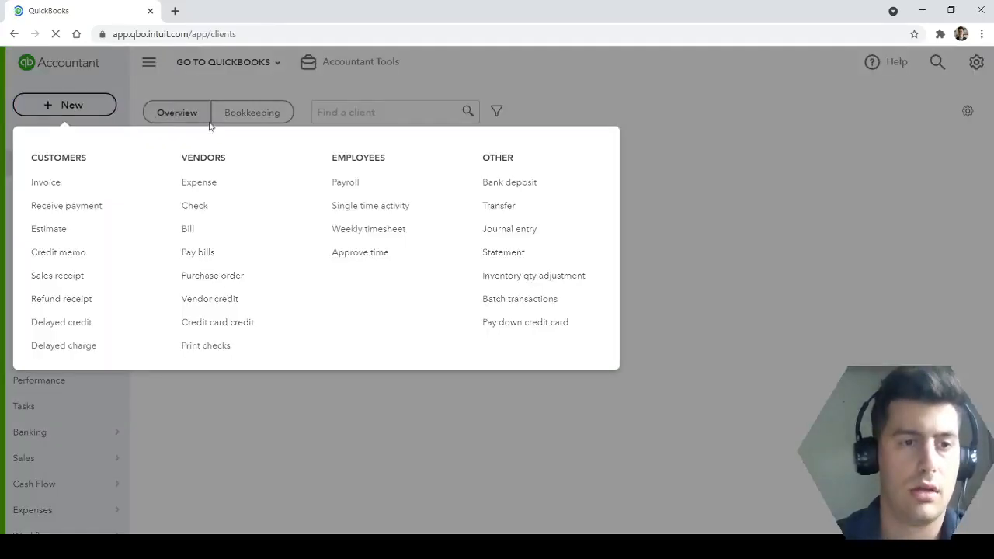
pyautogui.click(206, 184)
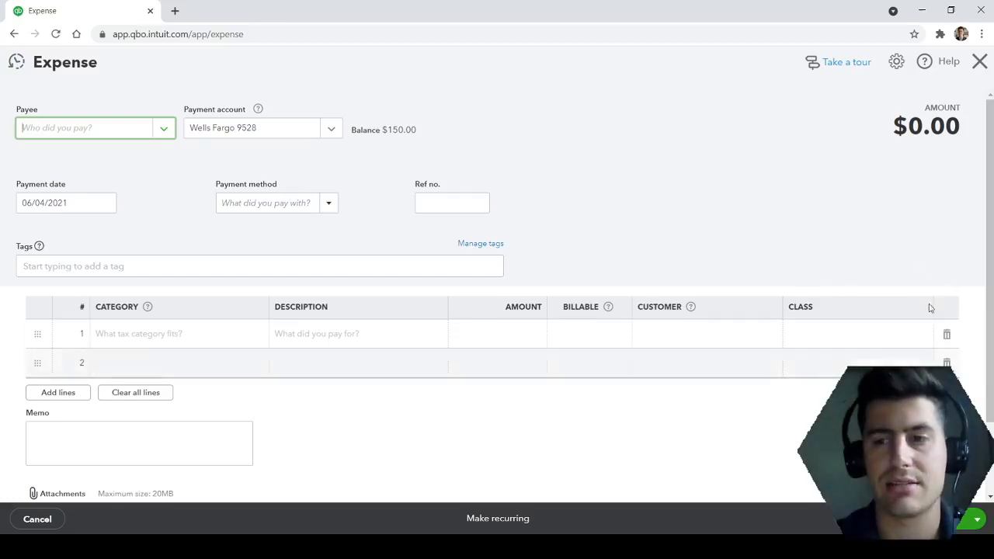
pyautogui.click(53, 129)
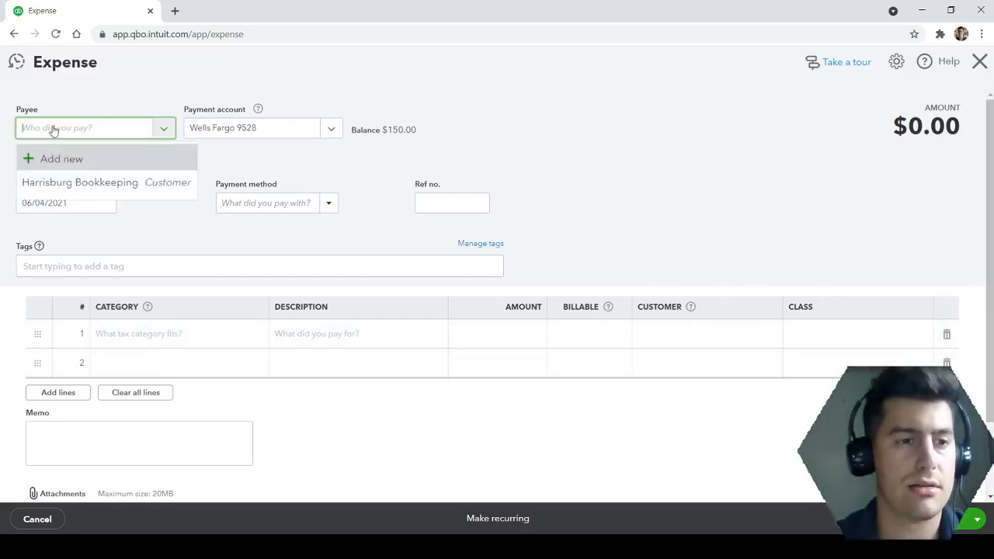
pyautogui.click(96, 184)
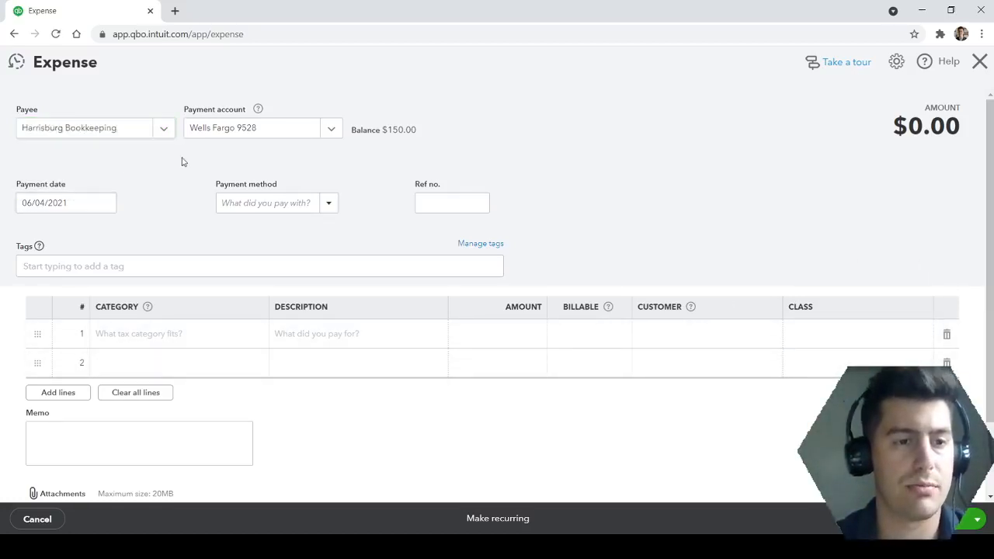
# Fill in the first expense line with the category Legal & Professional Services and an amount of 500
pyautogui.click(188, 334)
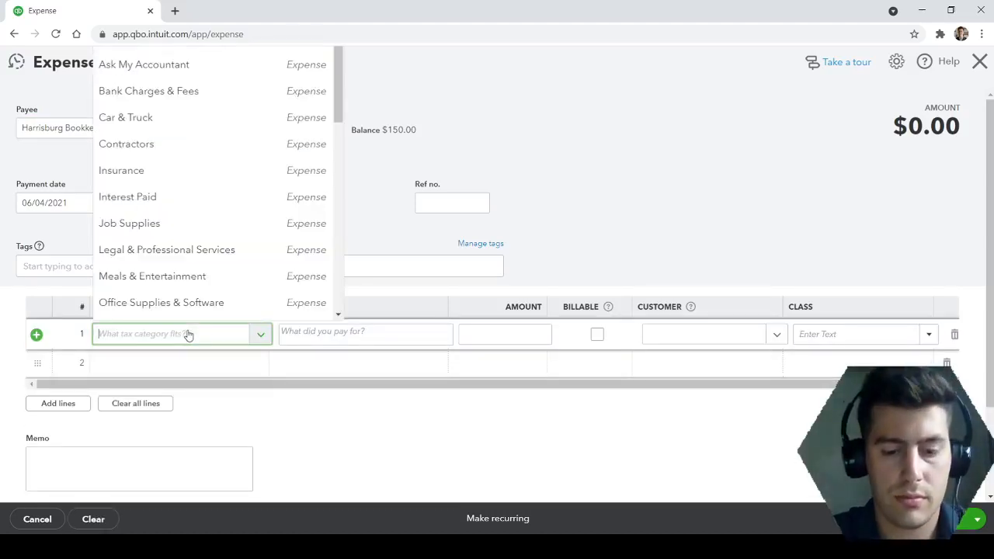
pyautogui.write('prof')
pyautogui.click(216, 391)
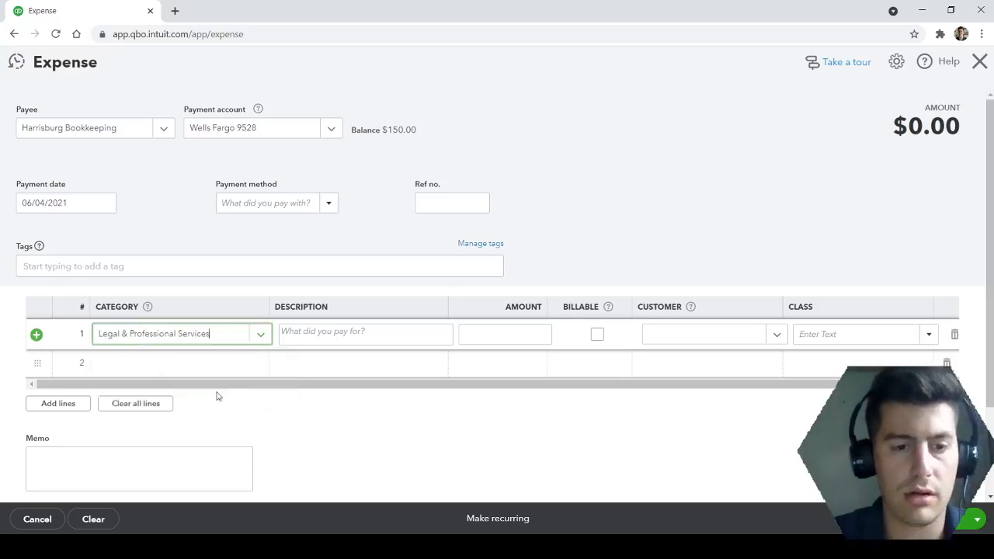
pyautogui.click(527, 335)
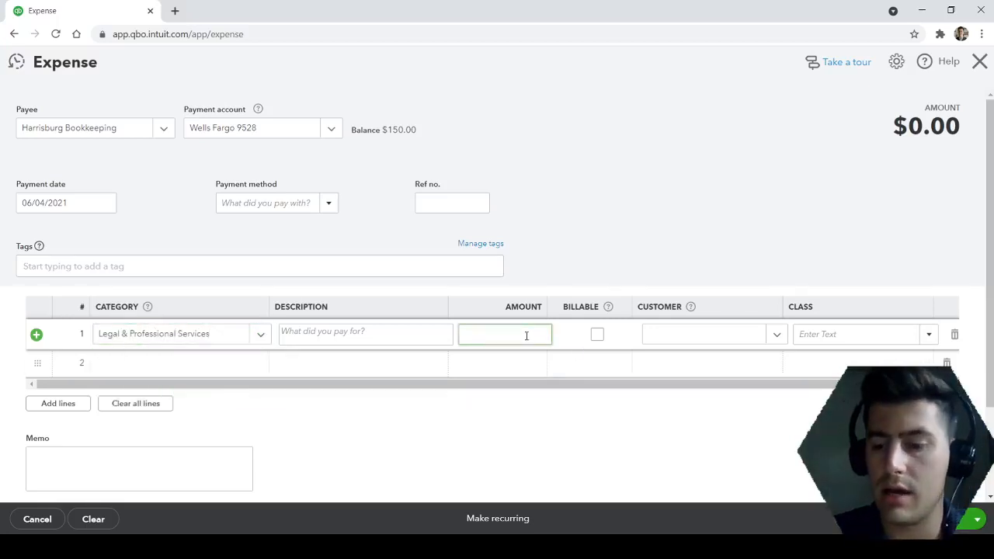
pyautogui.write('500')
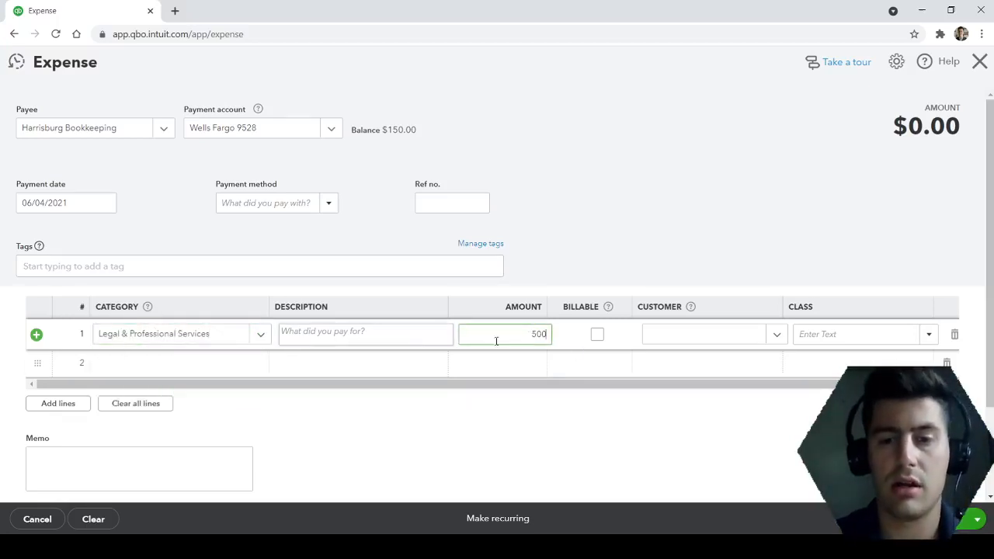
# Assign the expense line to a new class named with the property's street address and town, and save the expense
pyautogui.click(931, 336)
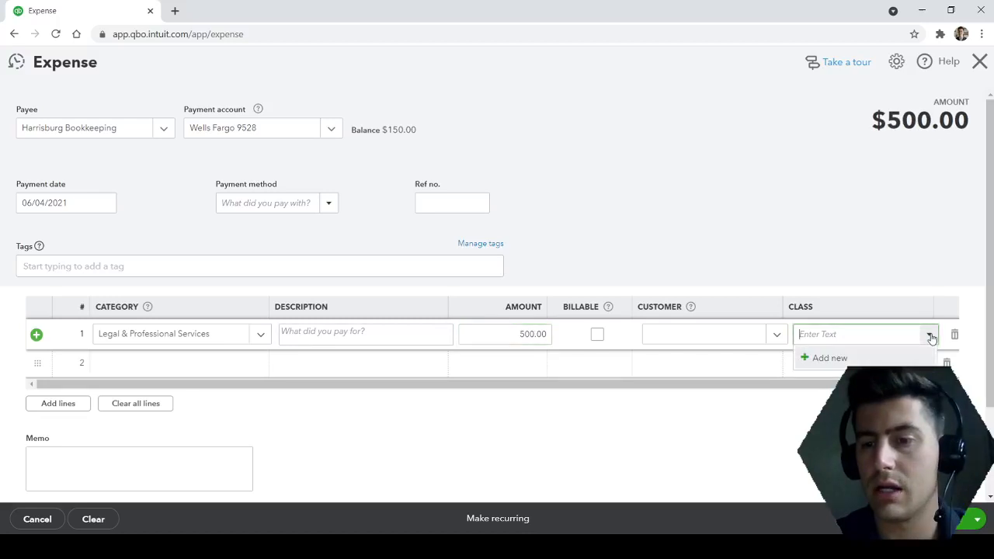
pyautogui.click(832, 365)
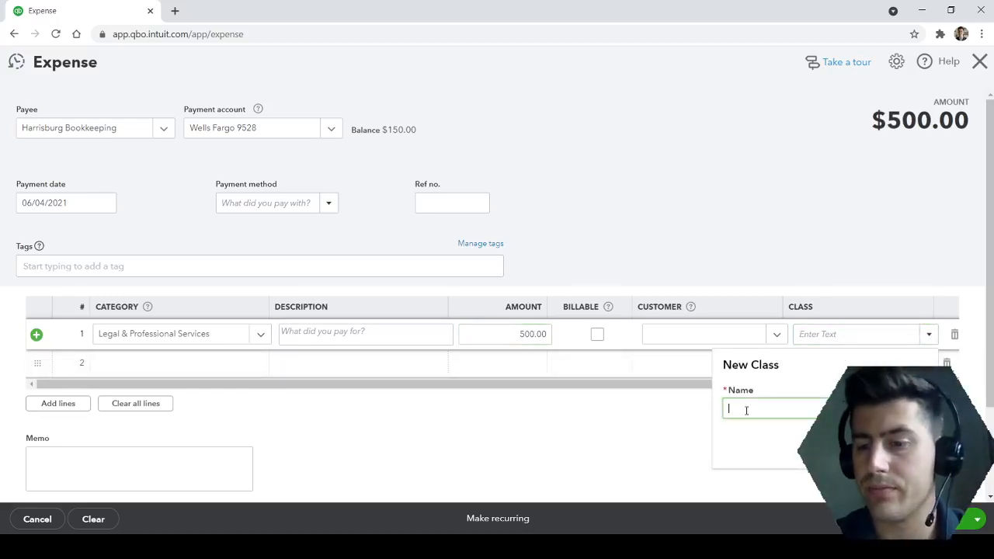
pyautogui.write('1')
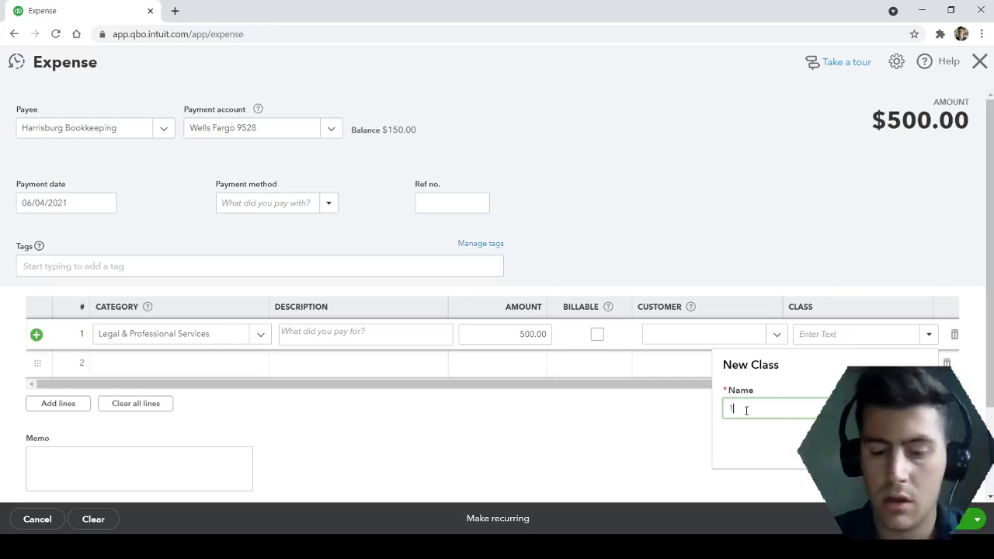
pyautogui.write(' Main St')
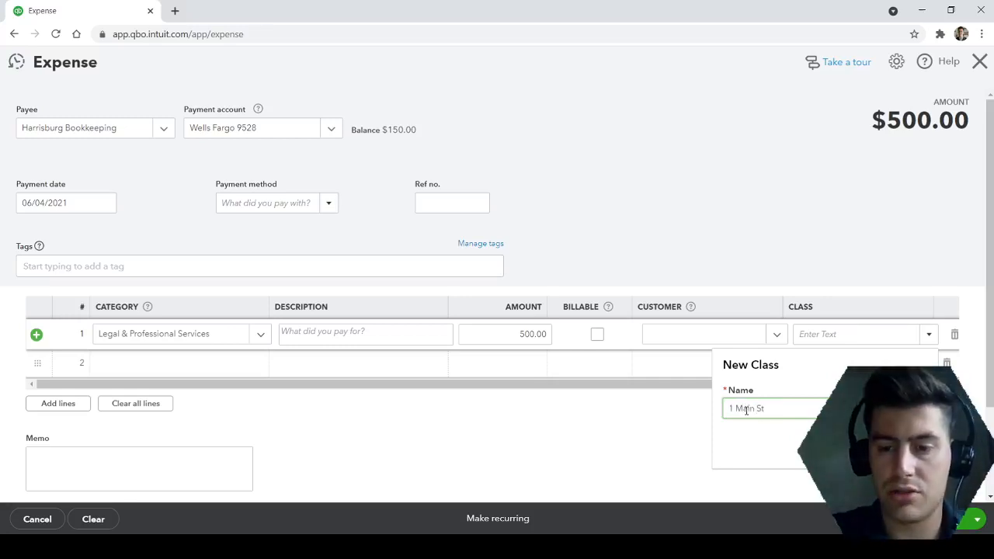
pyautogui.write(' Camp Hill')
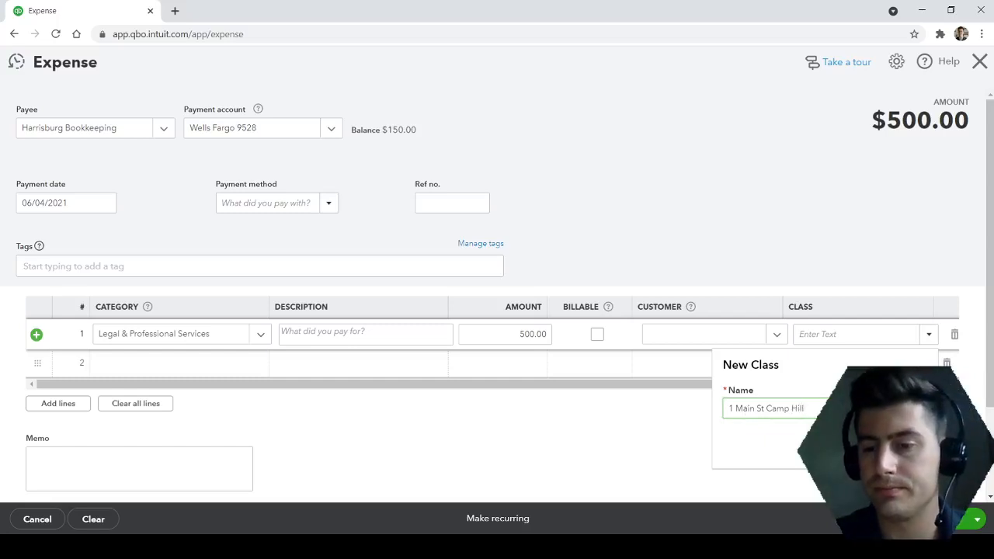
pyautogui.press('Return')
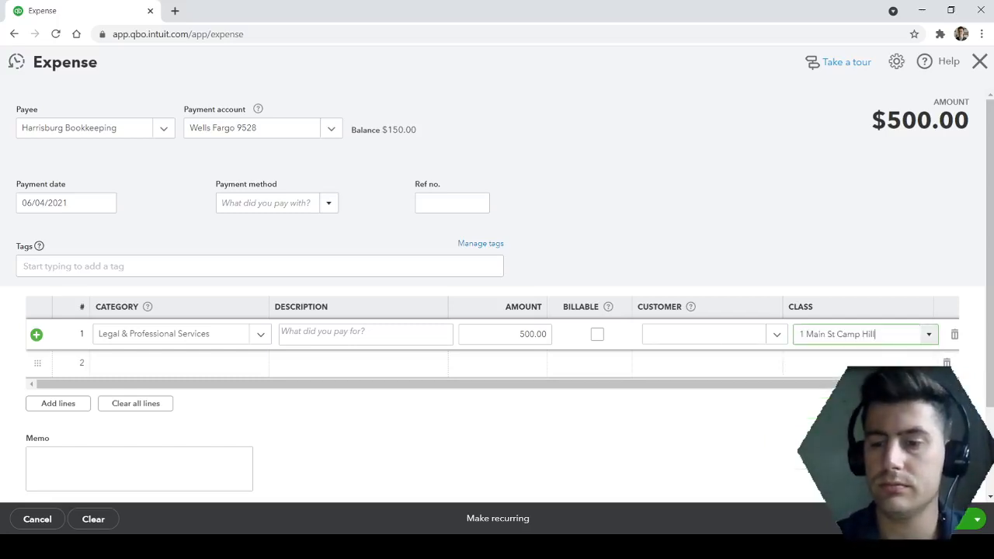
pyautogui.click(975, 522)
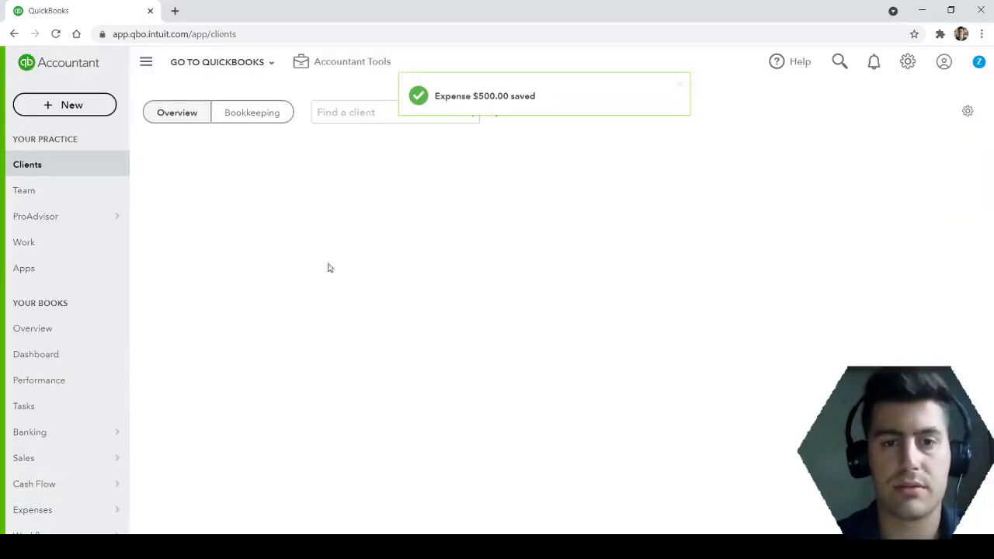
# Create a new sales receipt with Harrisburg Bookkeeping as the customer
pyautogui.click(67, 104)
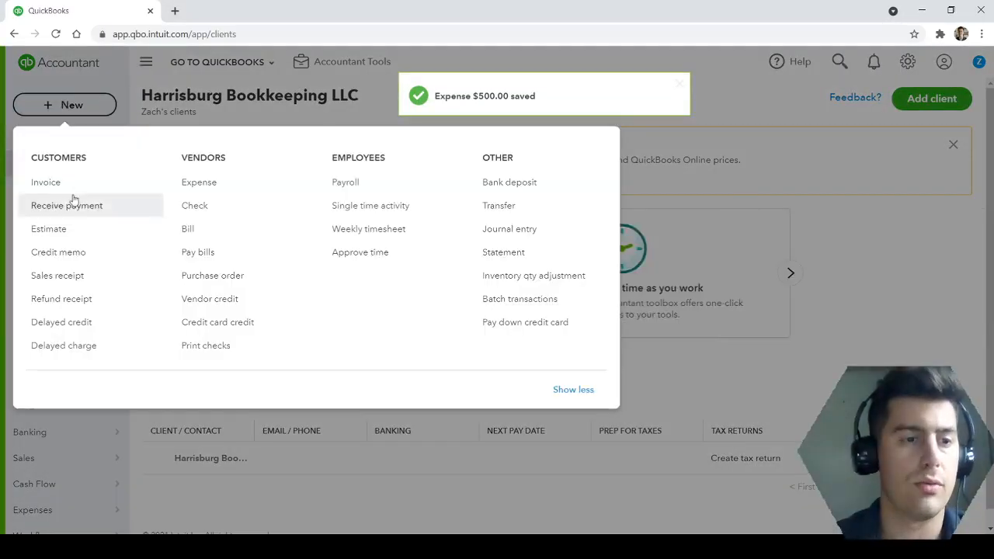
pyautogui.click(80, 277)
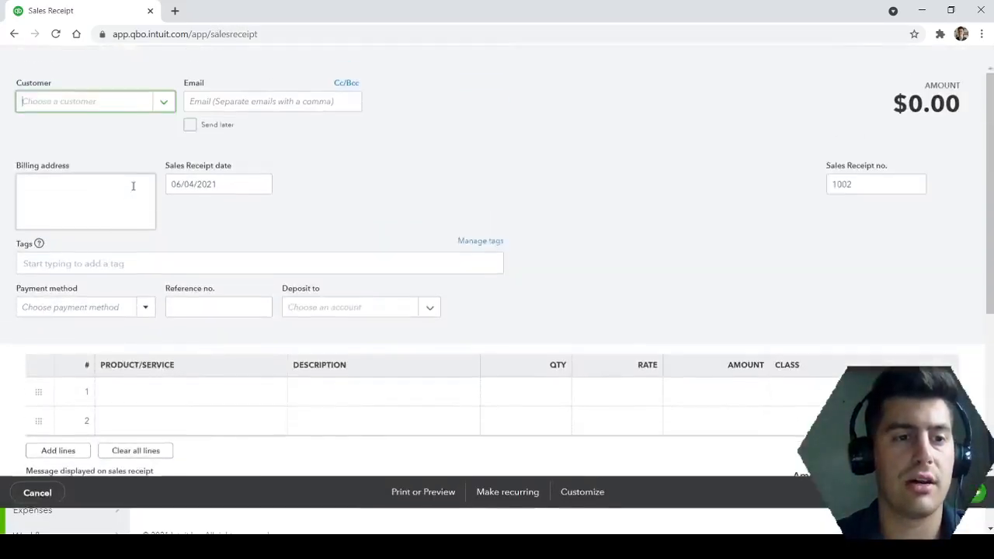
pyautogui.click(164, 131)
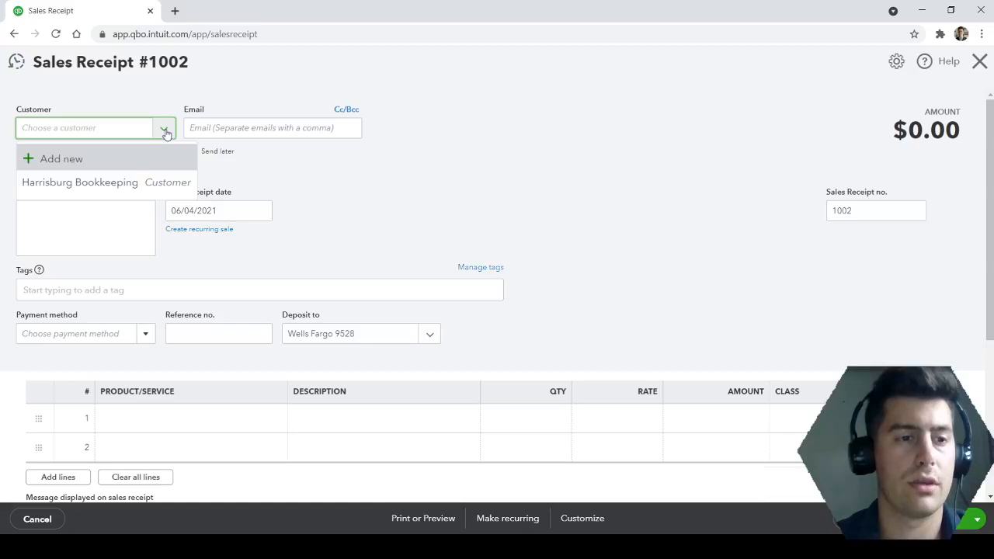
pyautogui.click(104, 130)
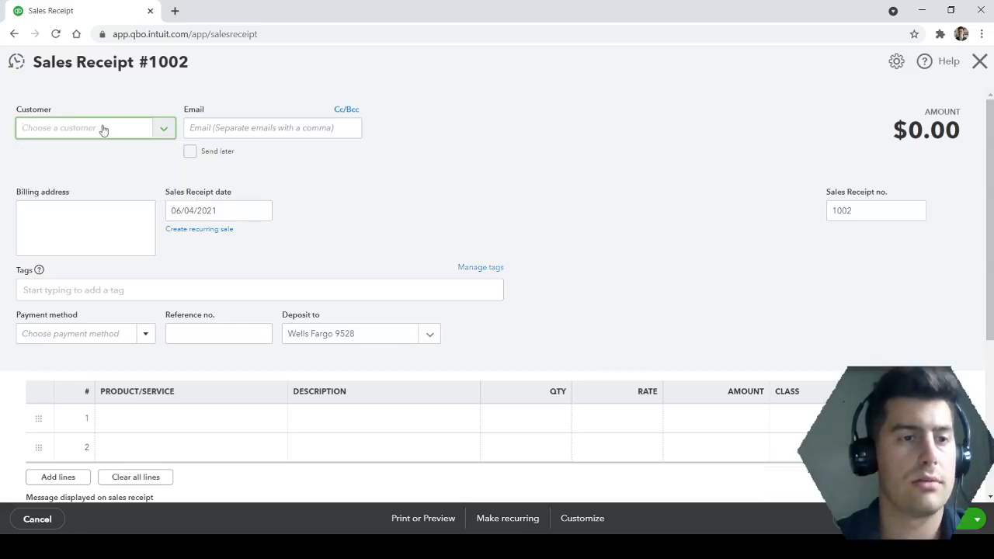
pyautogui.click(163, 128)
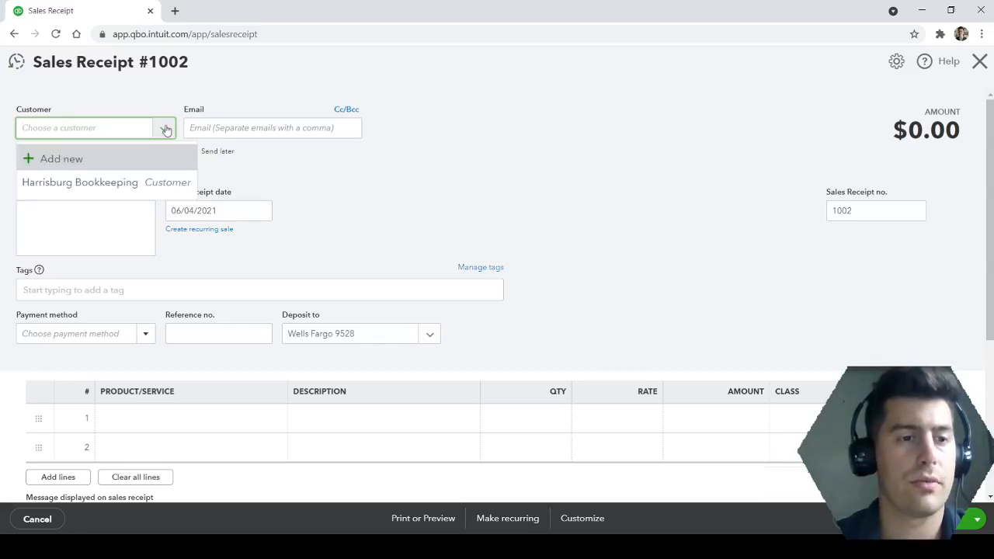
pyautogui.click(117, 136)
pyautogui.click(111, 132)
pyautogui.click(100, 182)
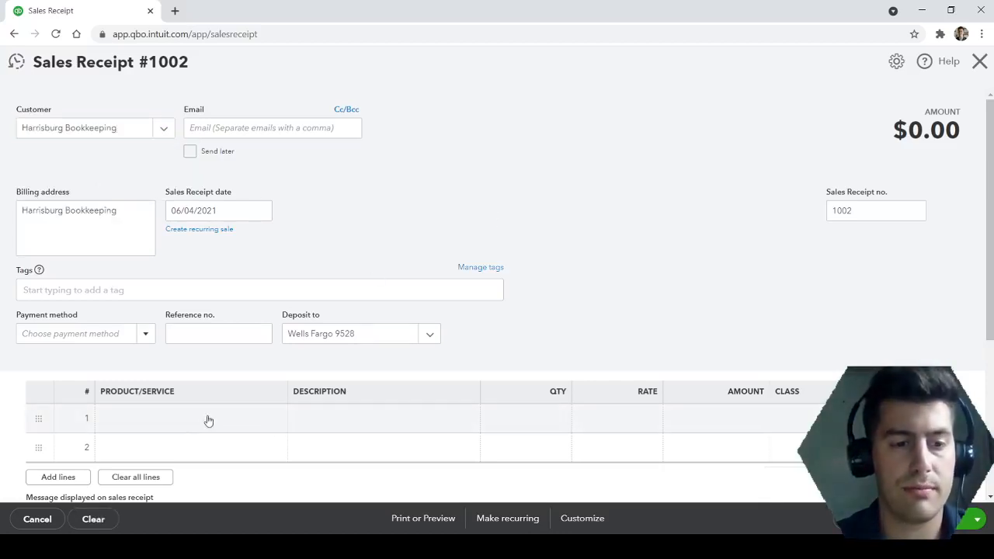
# Fill in the first sales receipt line with the product/service Sales and a rate of 1000
pyautogui.click(370, 419)
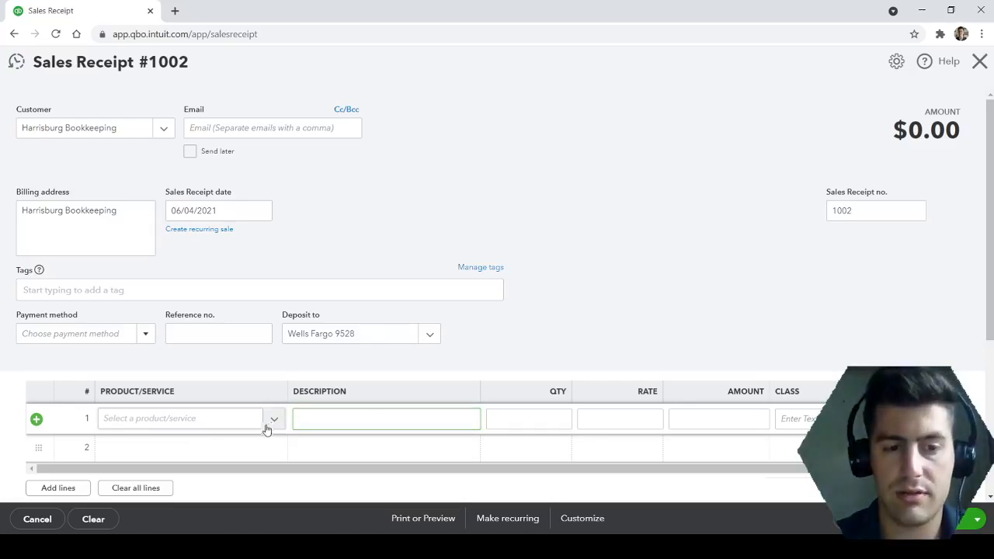
pyautogui.click(273, 425)
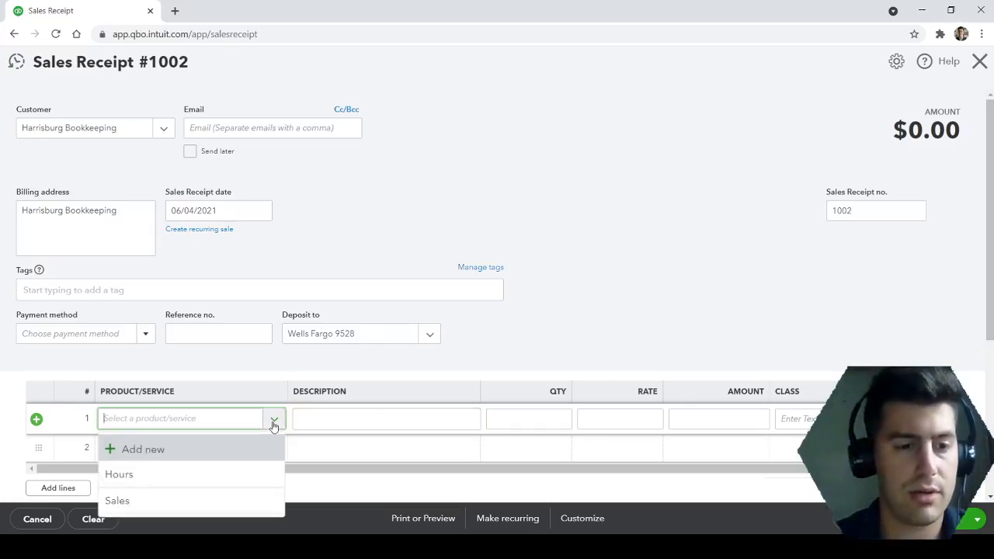
pyautogui.click(207, 499)
pyautogui.click(611, 420)
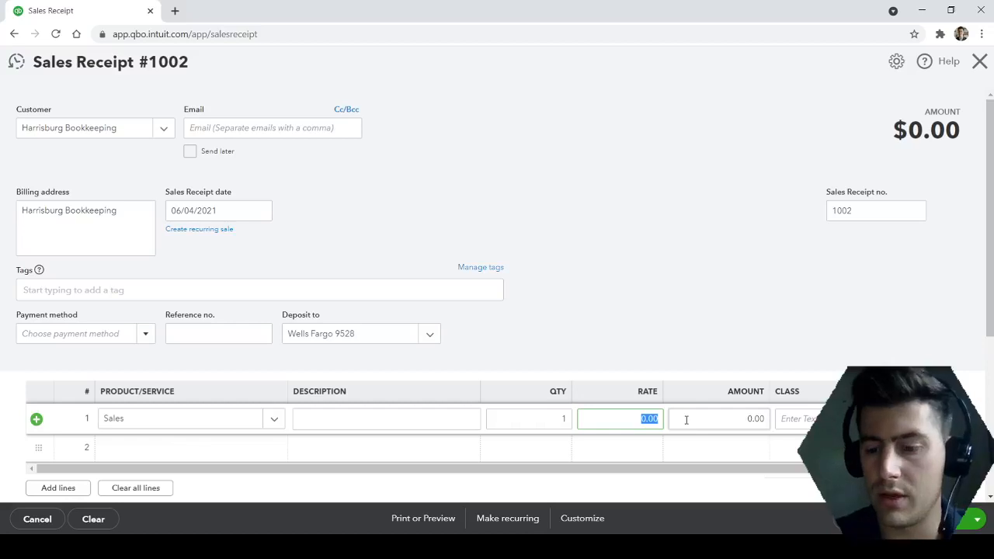
pyautogui.write('1000')
pyautogui.click(709, 303)
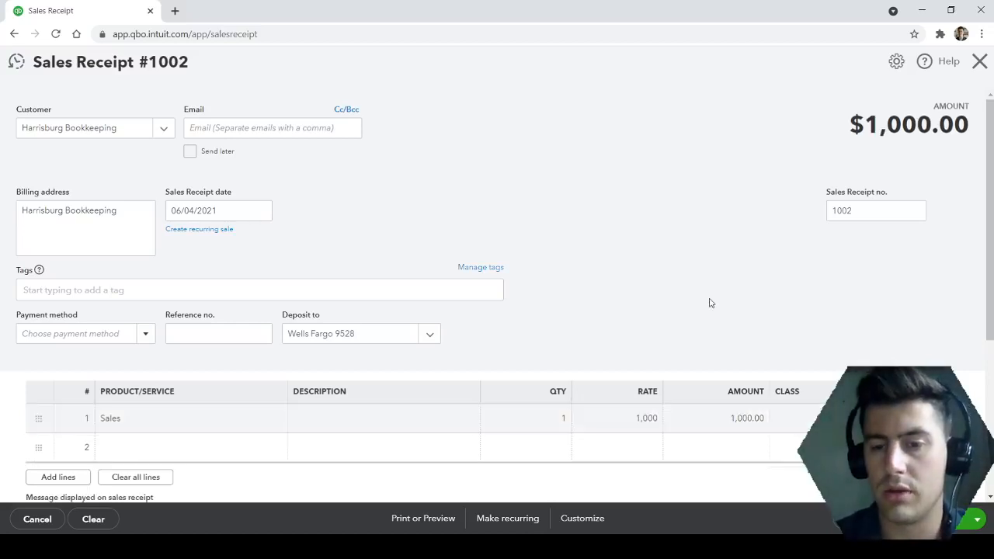
# Assign the sales line to the existing class for the property's street address and save the sales receipt
pyautogui.click(792, 418)
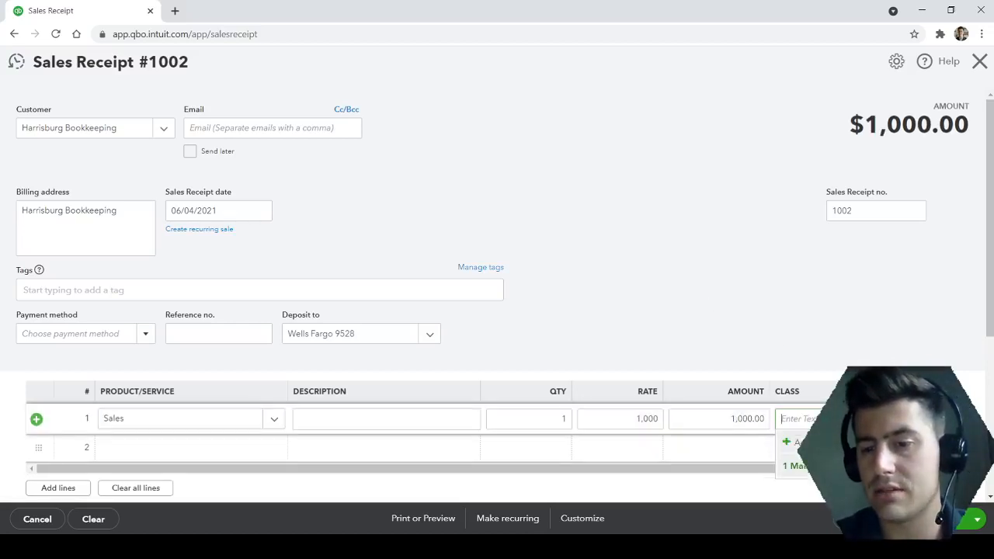
pyautogui.click(796, 465)
pyautogui.click(846, 351)
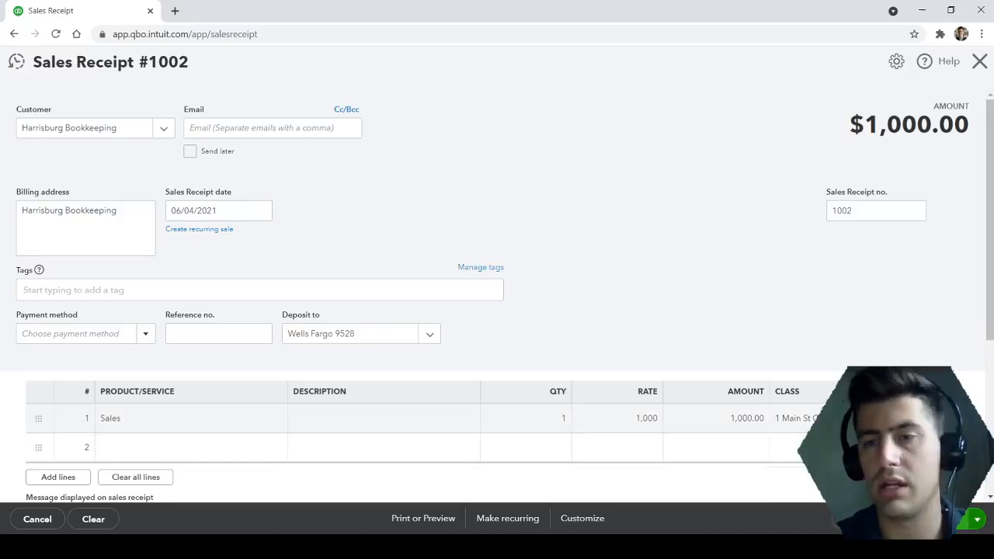
pyautogui.click(927, 519)
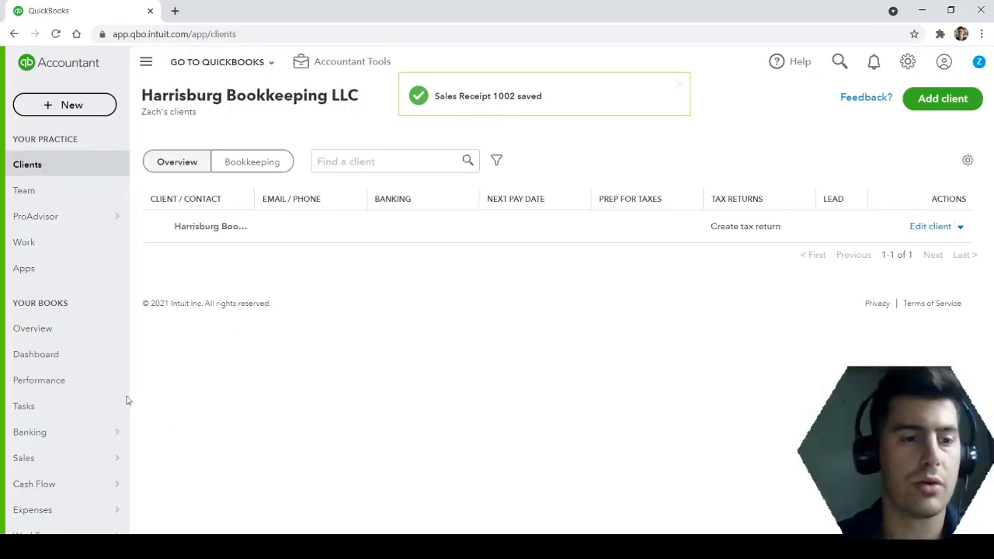
# Open the Profit and Loss report from the report list and look through its income and expense figures
pyautogui.scroll(-3, 95, 443)
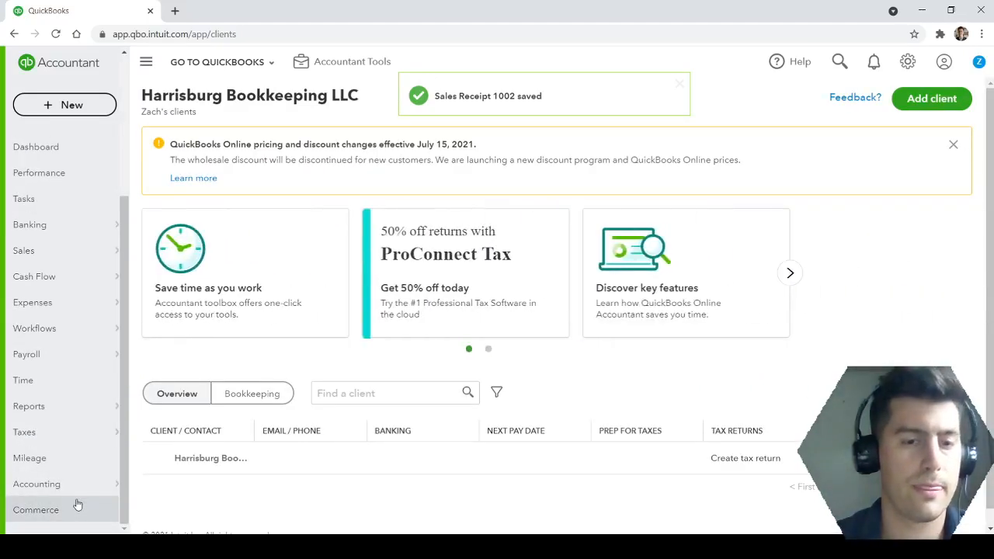
pyautogui.moveTo(44, 406)
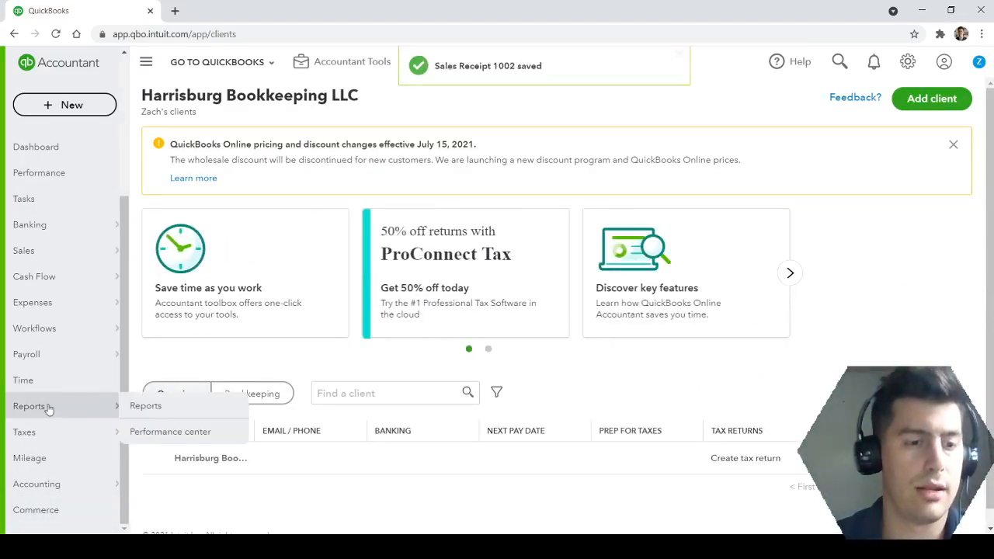
pyautogui.click(159, 406)
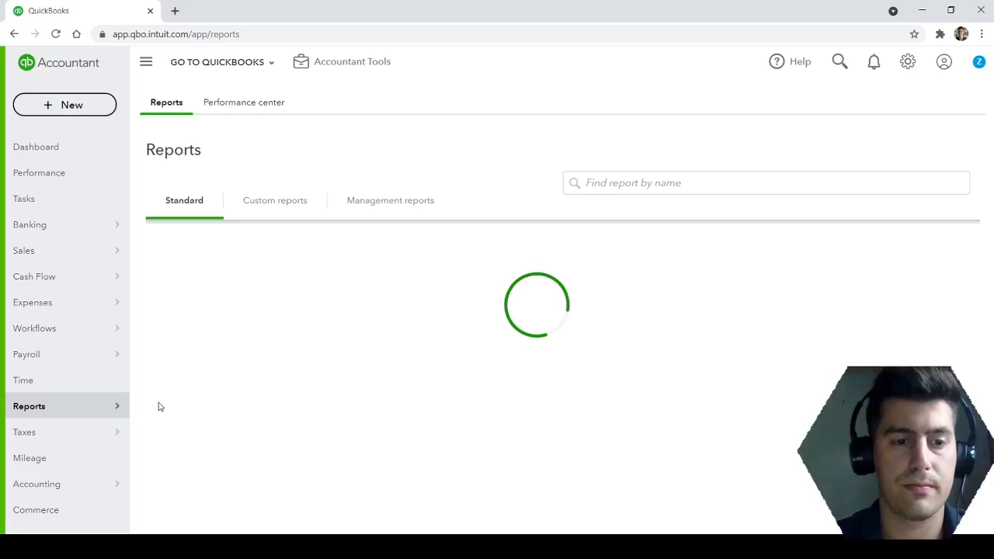
pyautogui.scroll(-2, 546, 390)
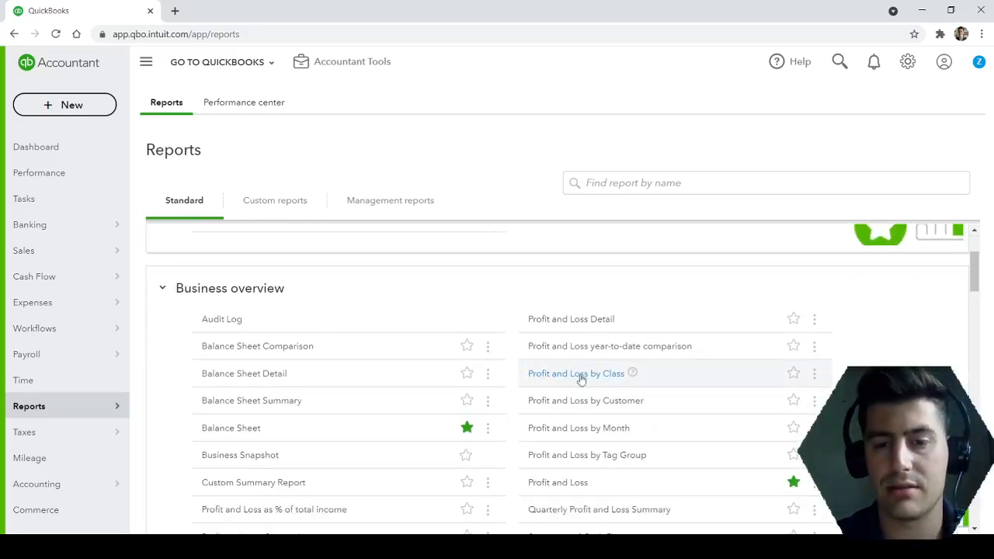
pyautogui.scroll(2, 256, 342)
pyautogui.click(238, 351)
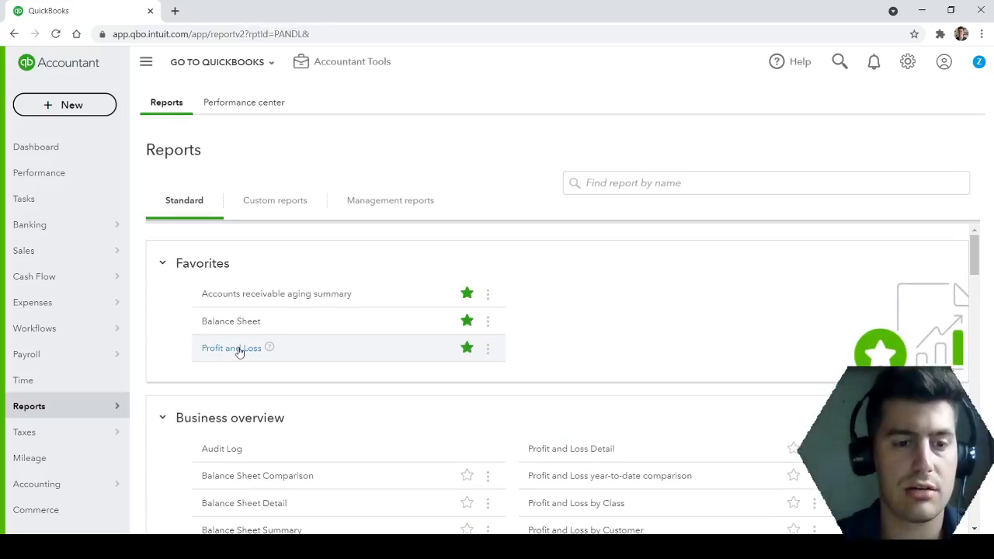
pyautogui.scroll(-1, 322, 318)
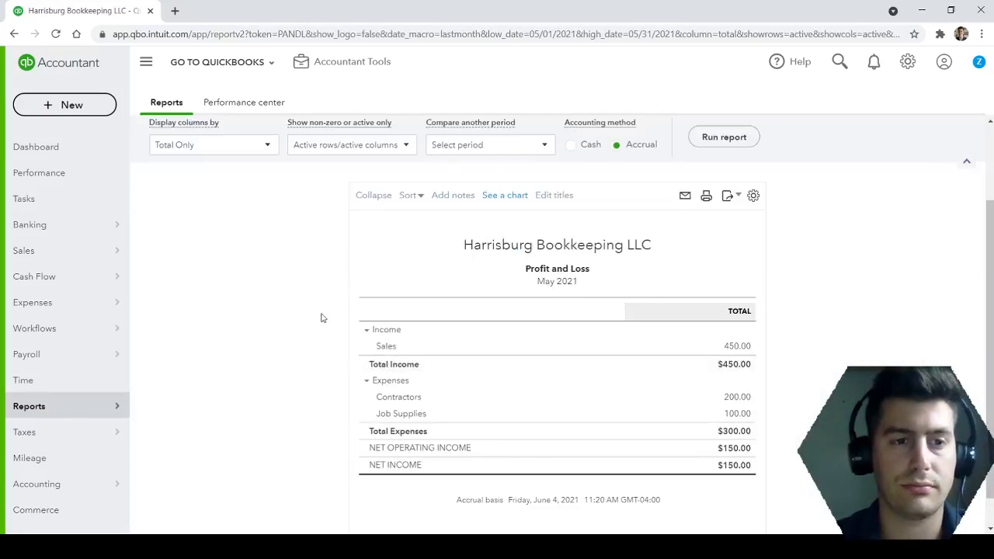
pyautogui.scroll(2, 323, 317)
pyautogui.scroll(-2, 322, 317)
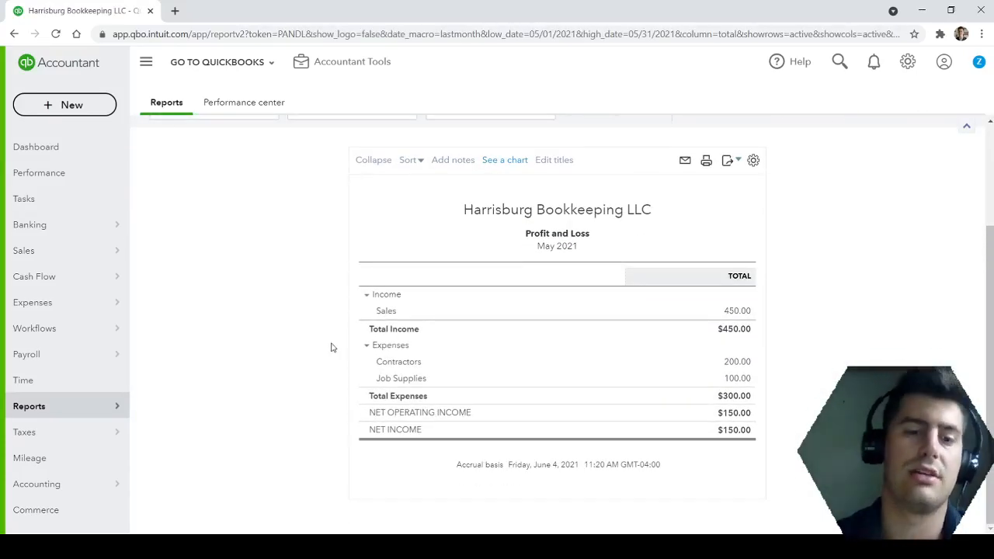
pyautogui.scroll(2, 328, 350)
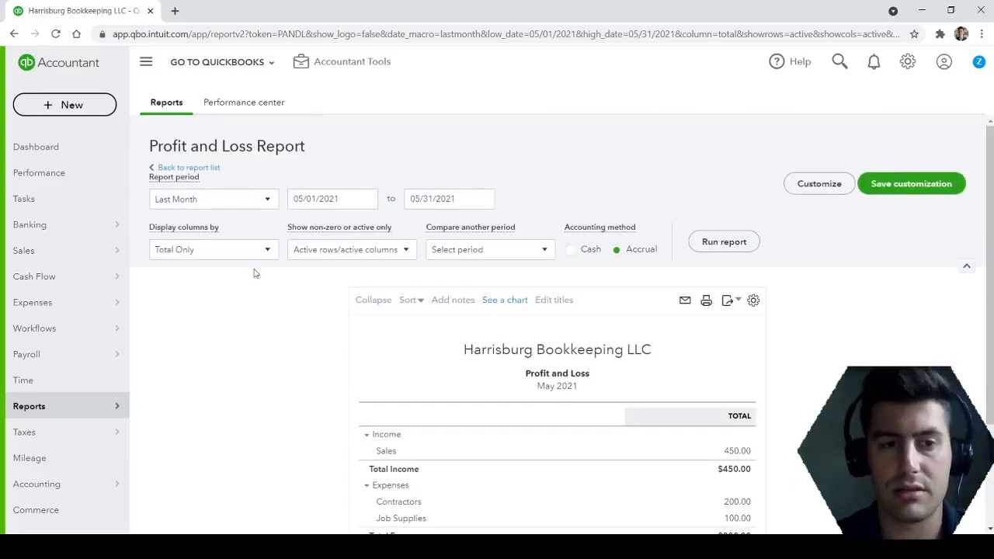
pyautogui.click(268, 201)
pyautogui.scroll(3, 214, 361)
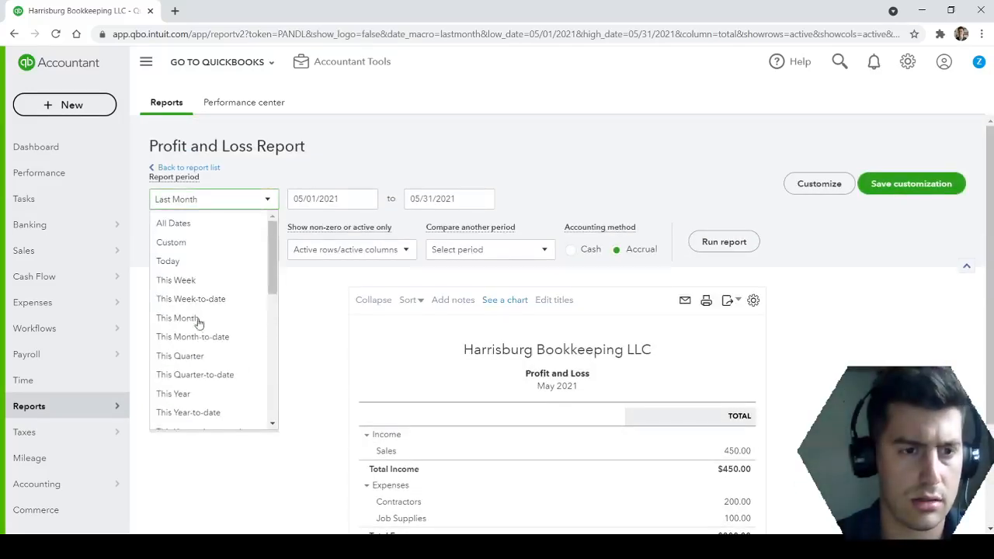
pyautogui.click(313, 332)
# Create a new expense with a newly added vendor as the payee, and start the first line's category entry
pyautogui.click(64, 107)
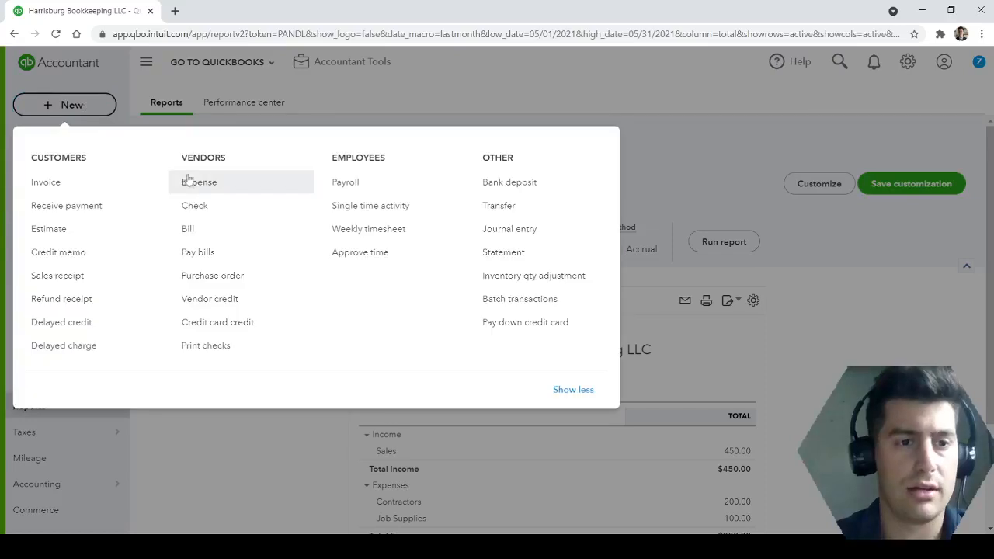
pyautogui.click(206, 183)
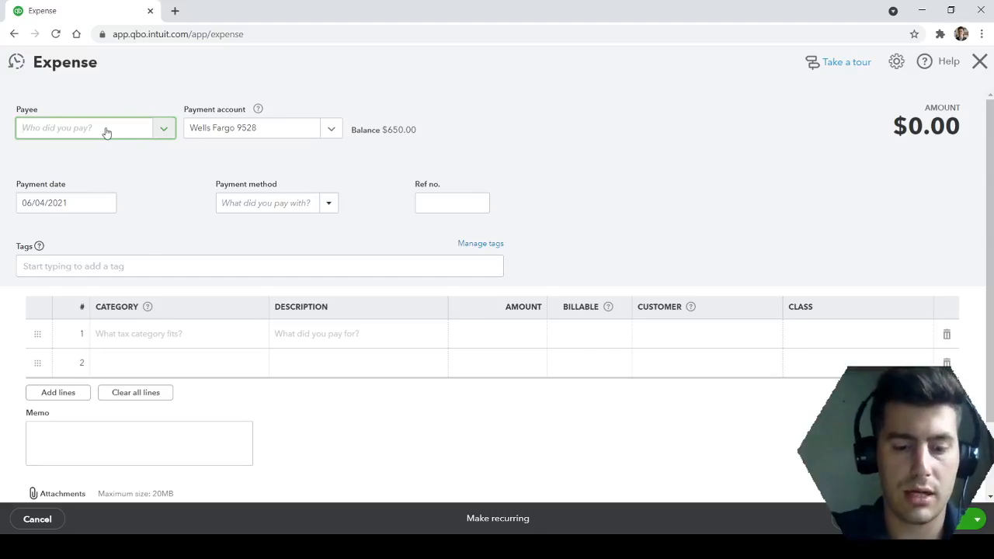
pyautogui.write('Joe Smith')
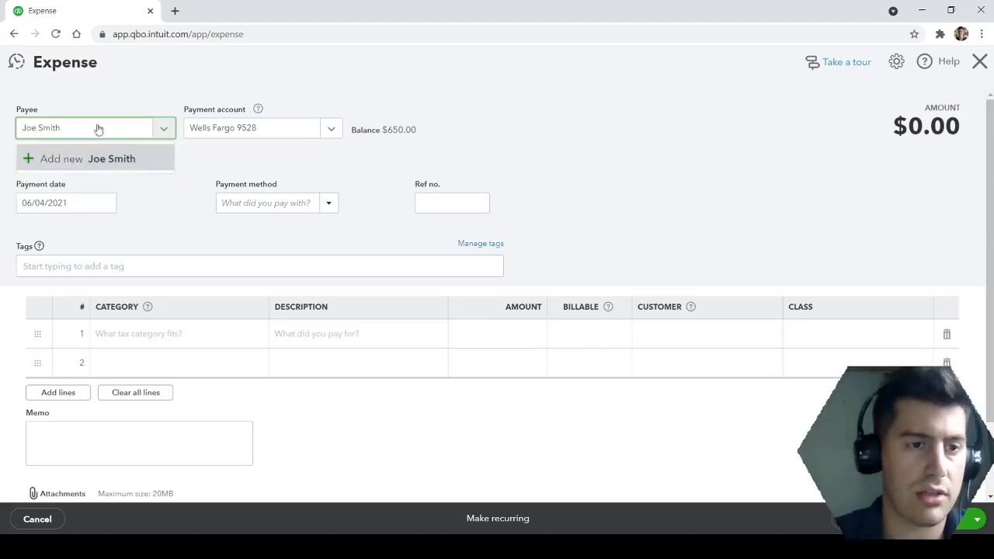
pyautogui.click(116, 159)
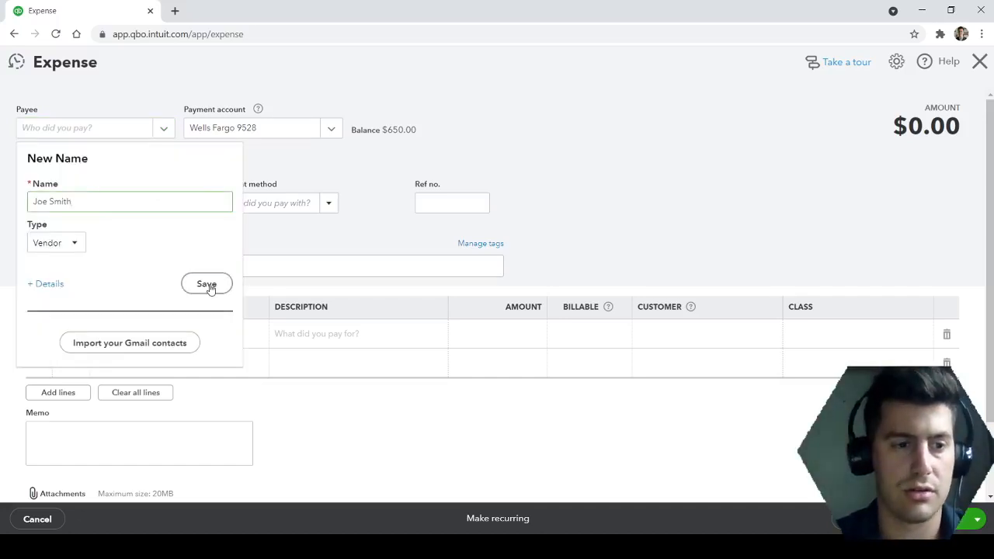
pyautogui.click(207, 284)
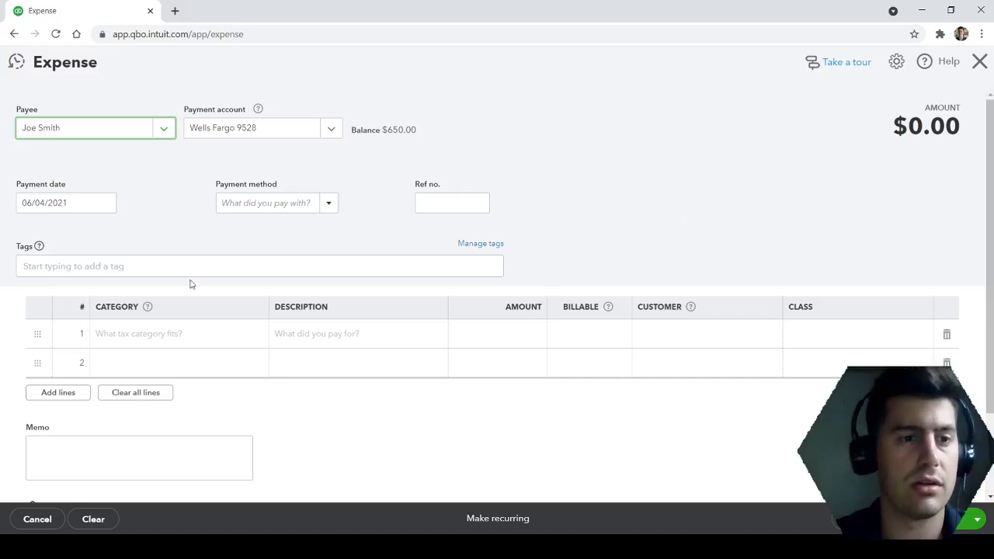
pyautogui.click(183, 336)
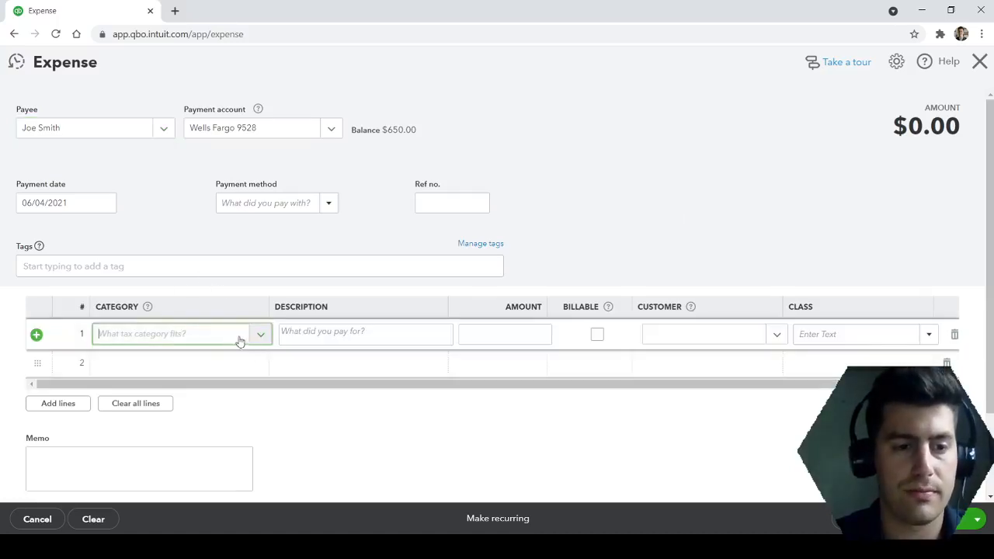
pyautogui.write('labor')
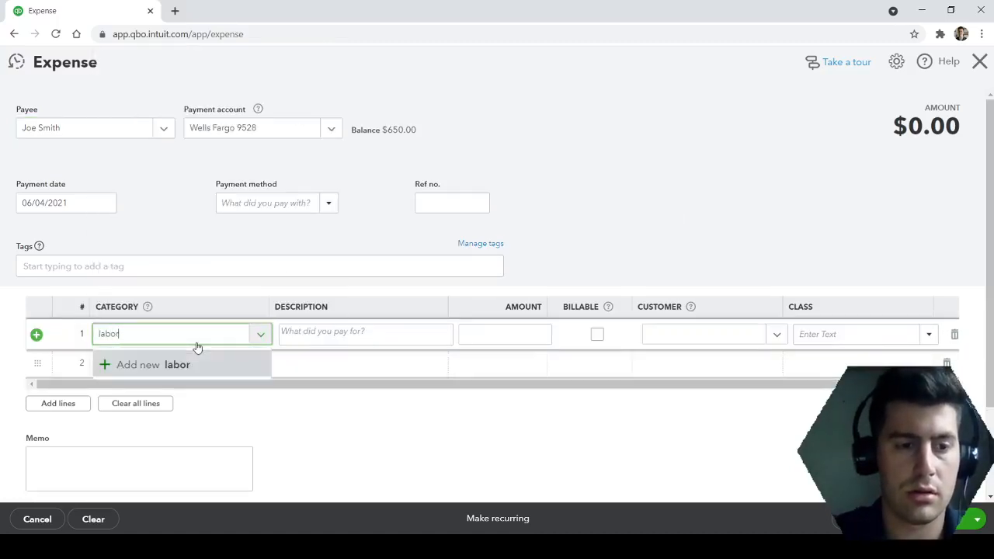
pyautogui.press('BackSpace')
pyautogui.press('BackSpace')
pyautogui.press('BackSpace')
pyautogui.press('BackSpace')
pyautogui.press('BackSpace')
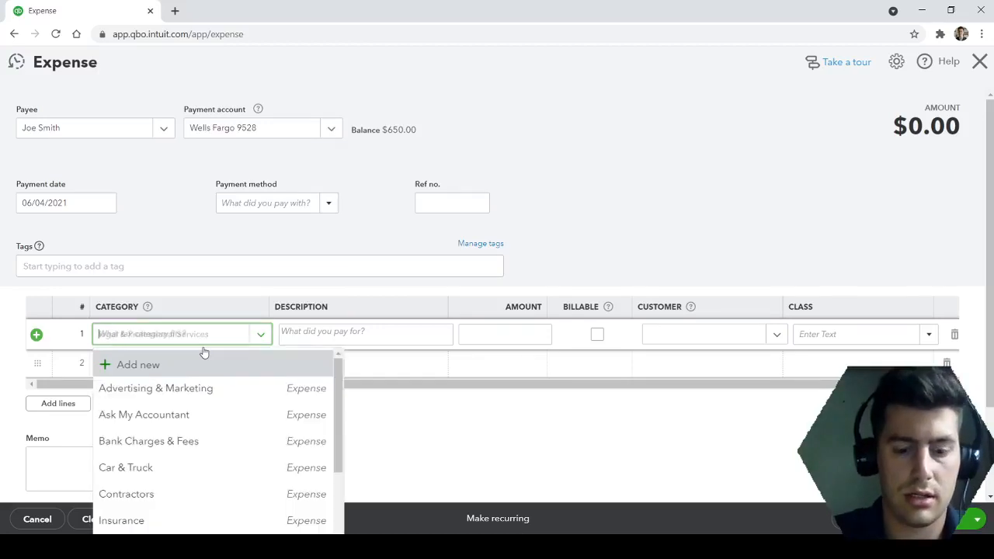
# Set the first expense line's category to Job Supplies and its amount to 500
pyautogui.write('job')
pyautogui.click(186, 387)
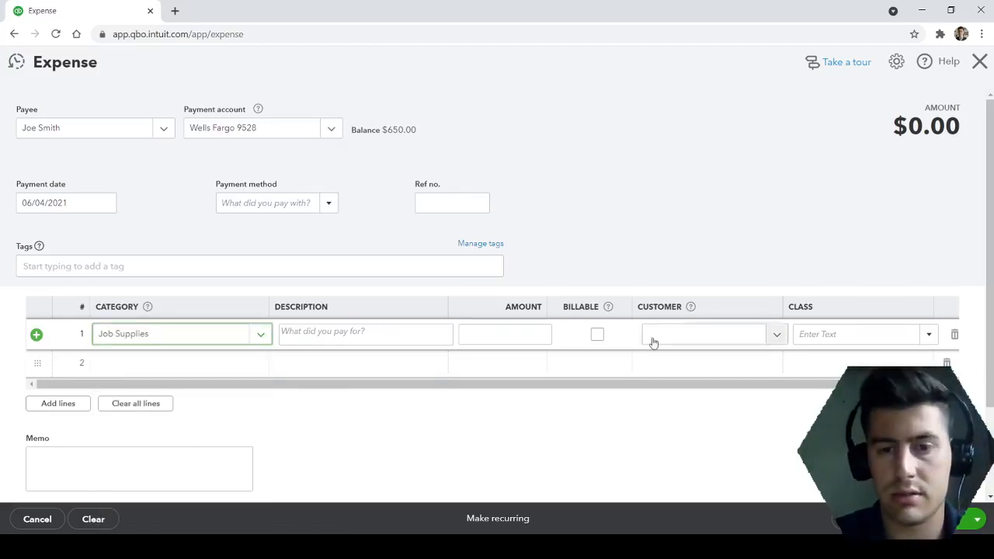
pyautogui.click(503, 336)
pyautogui.write('500')
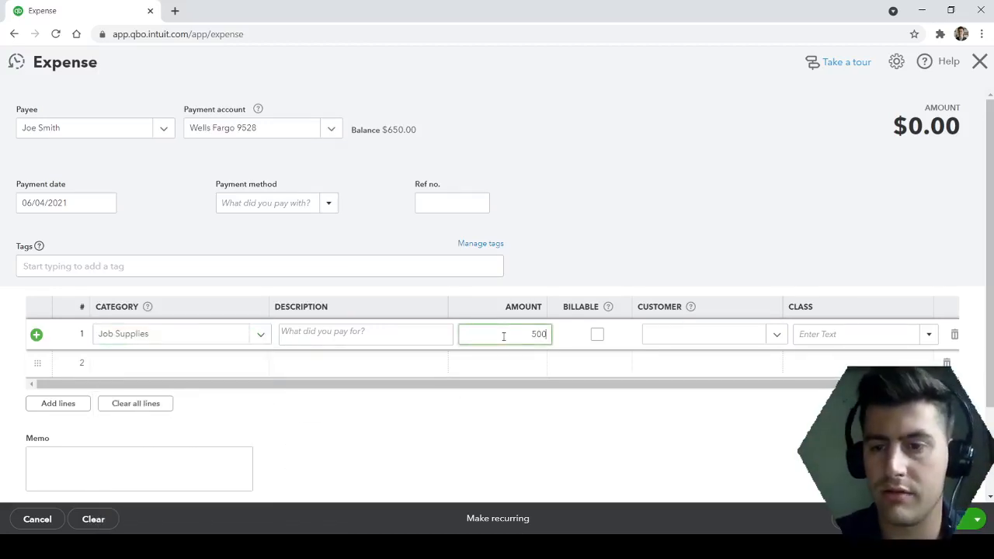
# Assign the expense line to a new class named with the second property's street and town, and save the expense
pyautogui.click(818, 332)
pyautogui.click(929, 334)
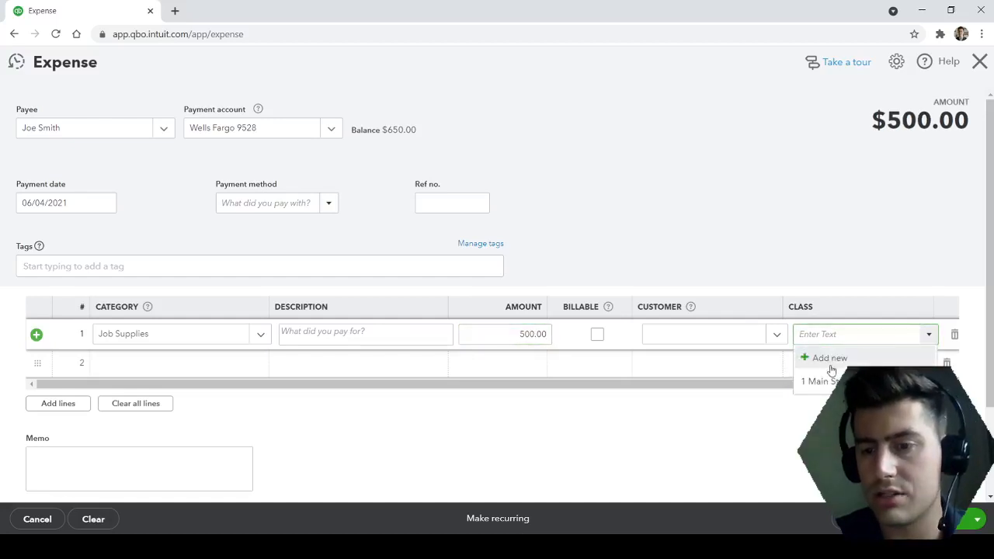
pyautogui.click(826, 356)
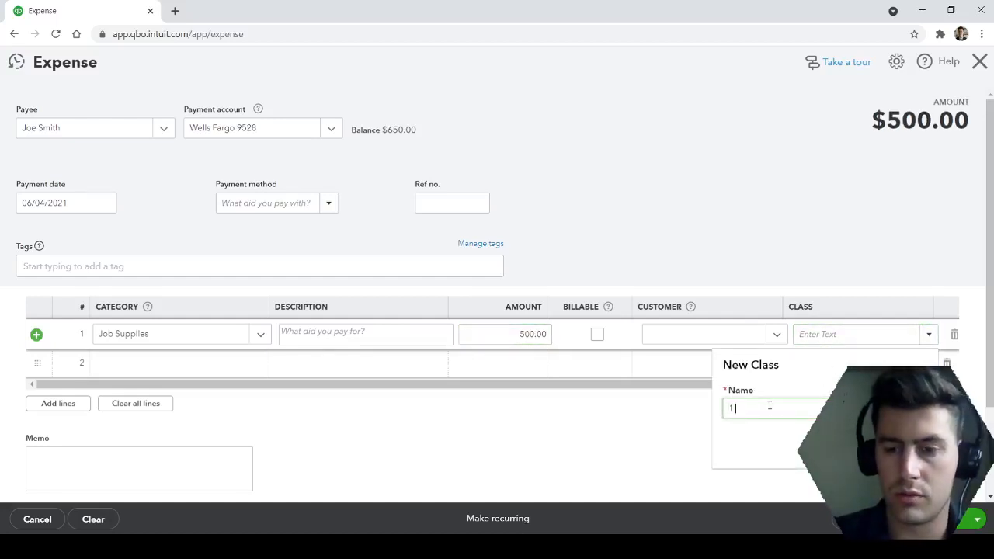
pyautogui.press('BackSpace')
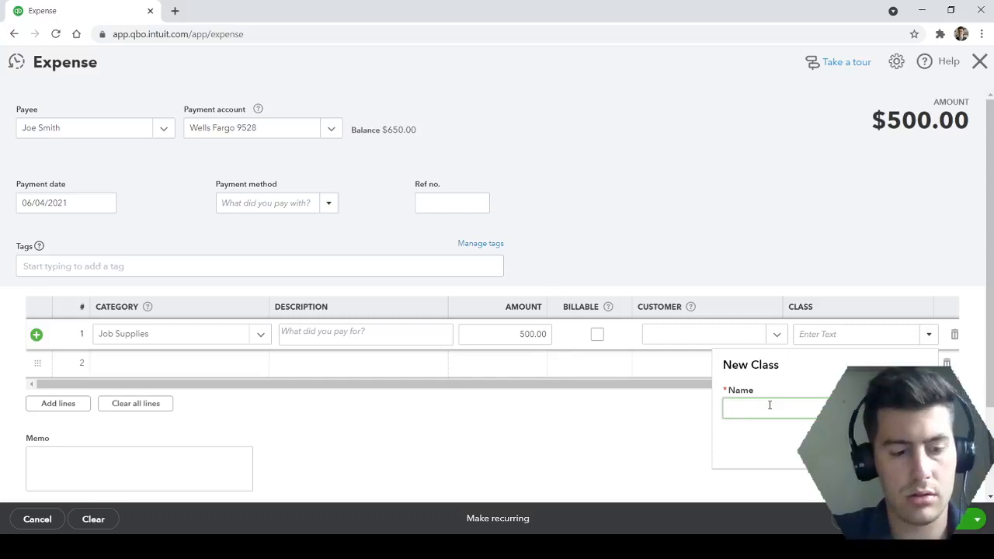
pyautogui.write('1st N')
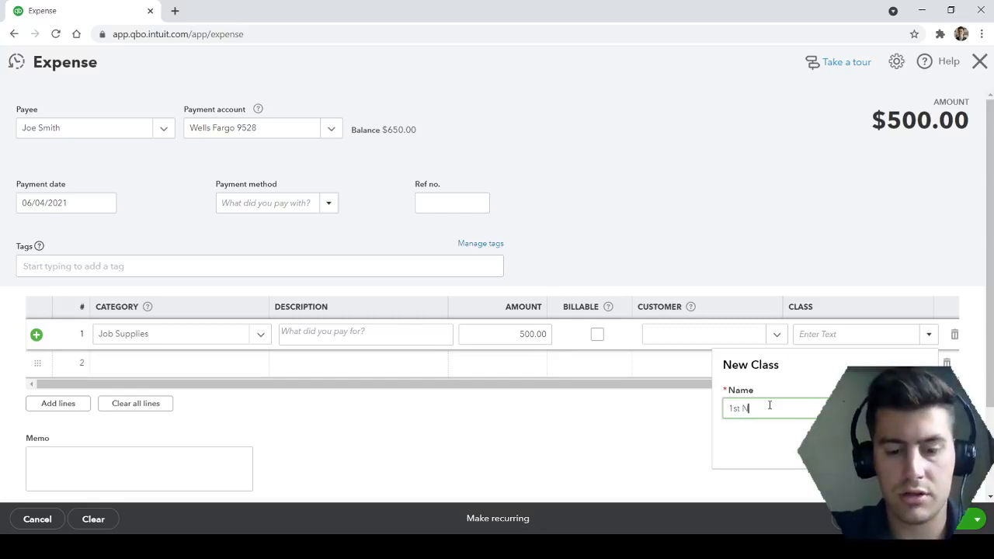
pyautogui.write('orth St')
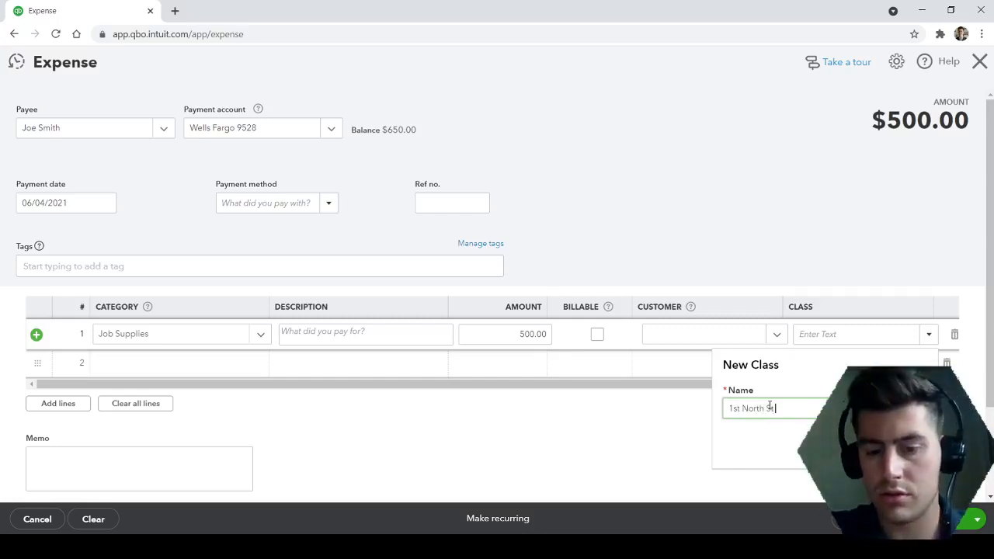
pyautogui.write(' Harrisburg')
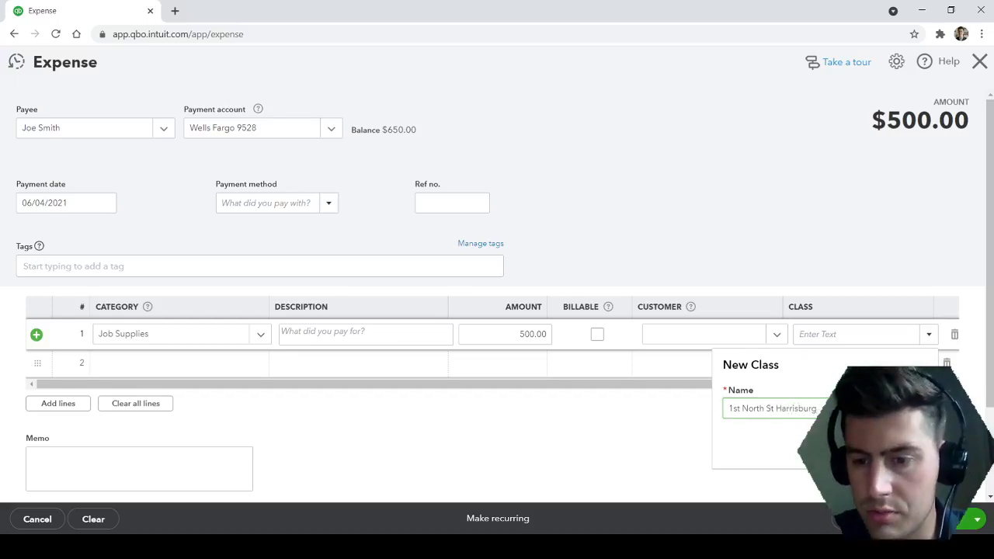
pyautogui.press('Return')
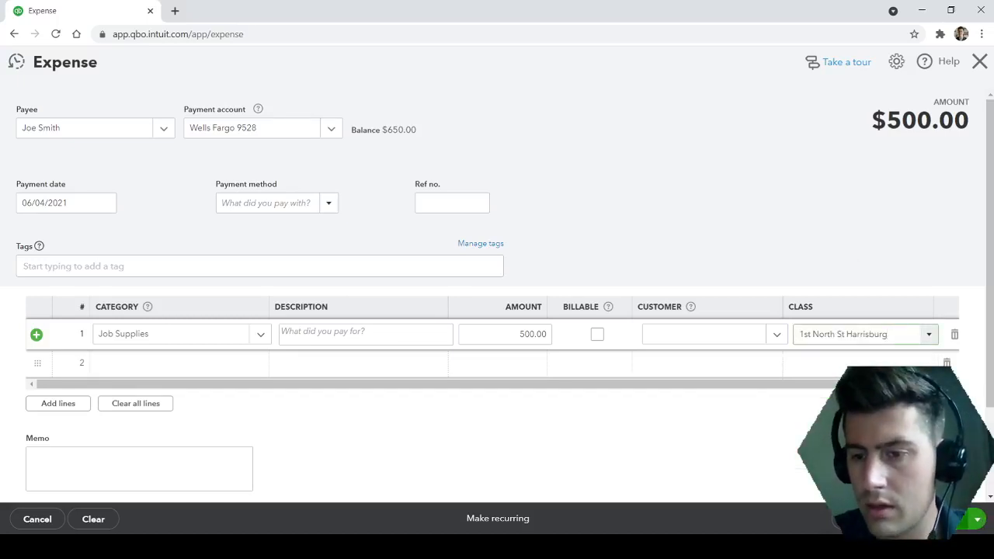
pyautogui.click(916, 519)
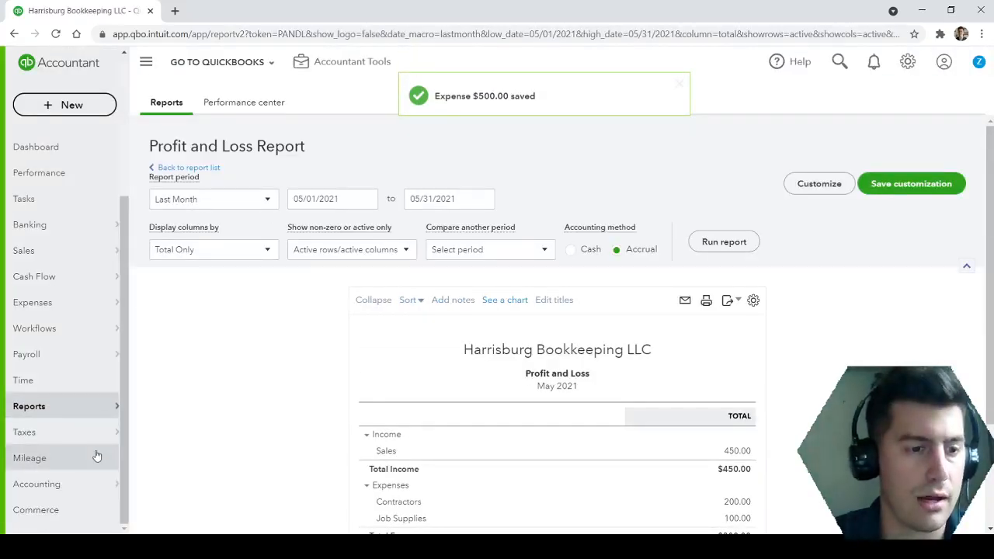
# Set the Profit and Loss report period to Today with the Cash accounting method, run it, and look through the totals
pyautogui.click(264, 198)
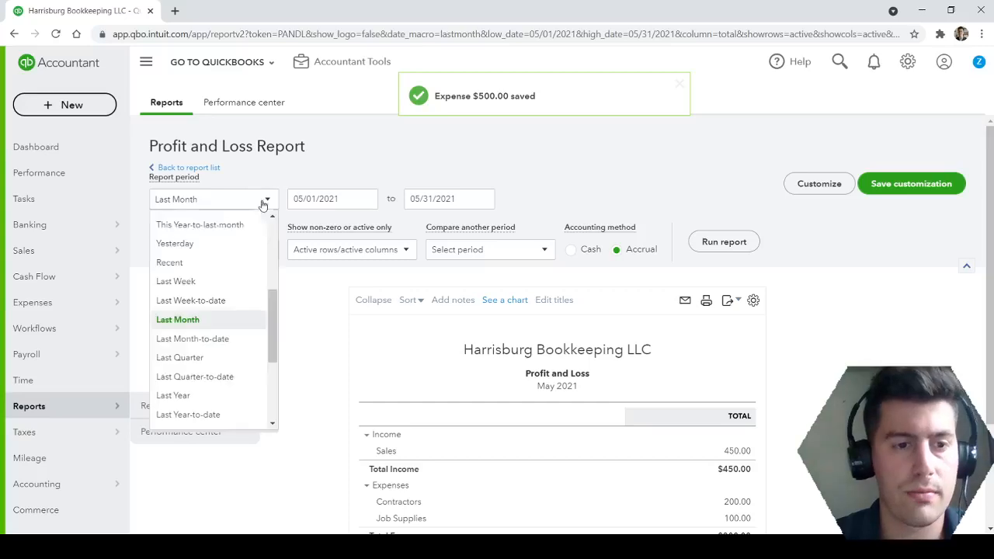
pyautogui.scroll(5, 218, 311)
pyautogui.click(196, 261)
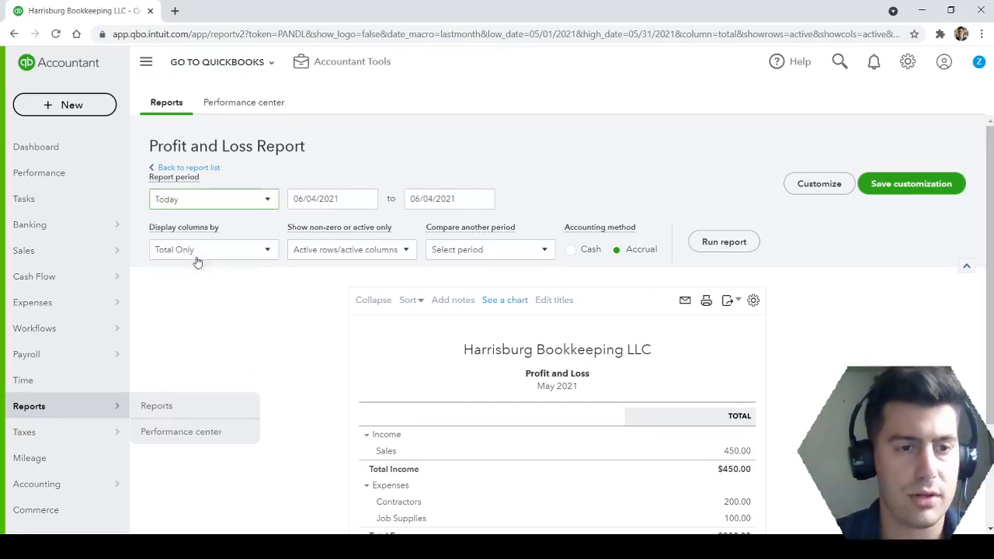
pyautogui.click(571, 250)
pyautogui.click(724, 241)
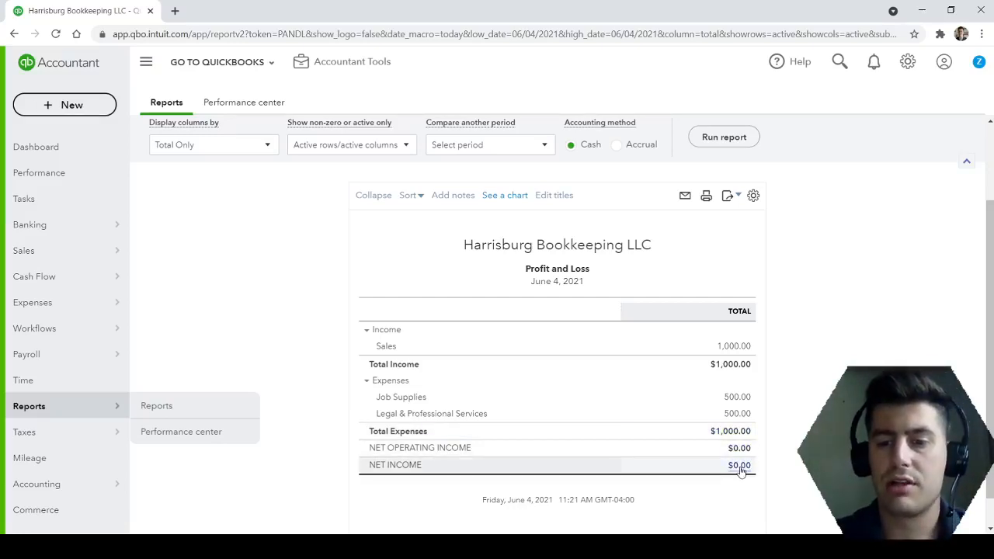
pyautogui.scroll(1, 742, 466)
pyautogui.scroll(2, 334, 403)
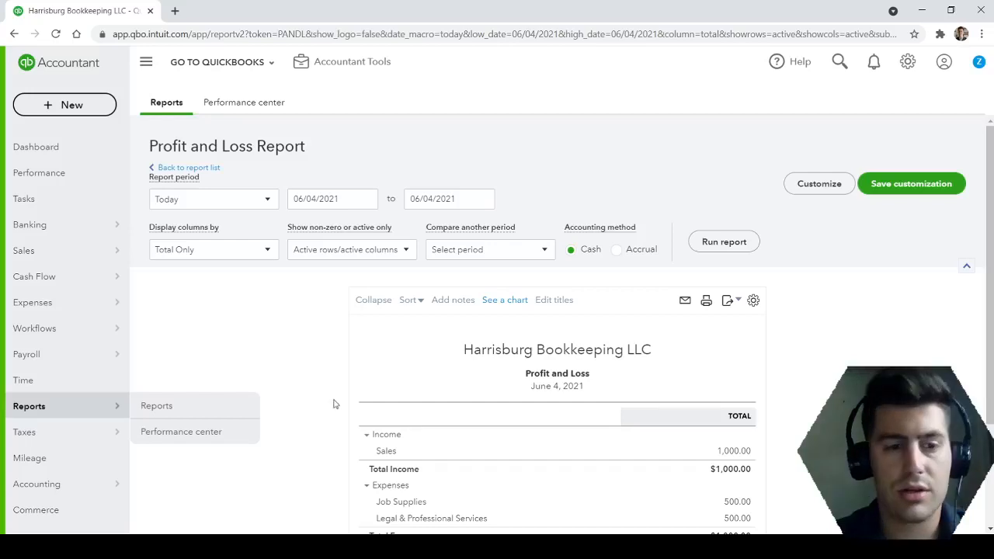
# Return to the report list and open the Profit and Loss by Class report
pyautogui.click(200, 167)
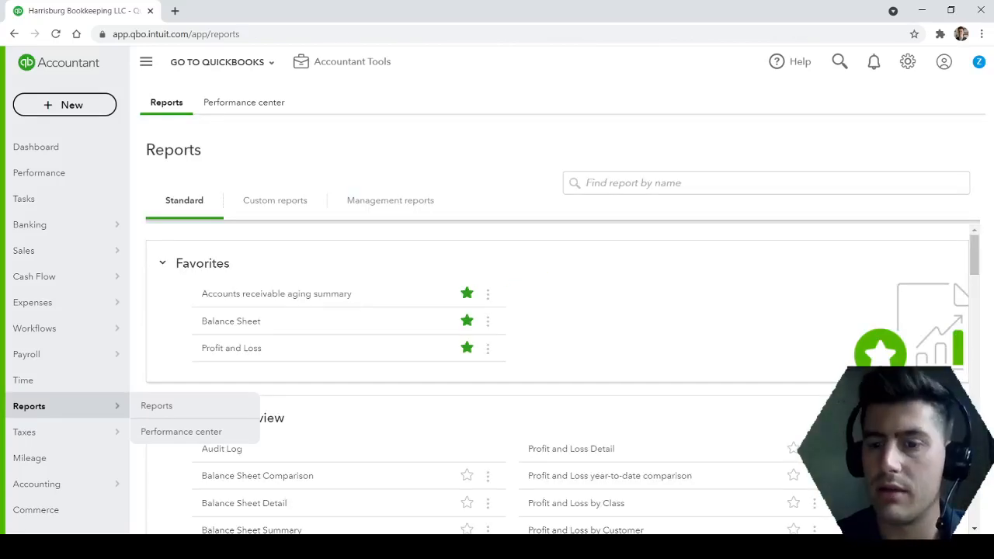
pyautogui.scroll(-1, 647, 459)
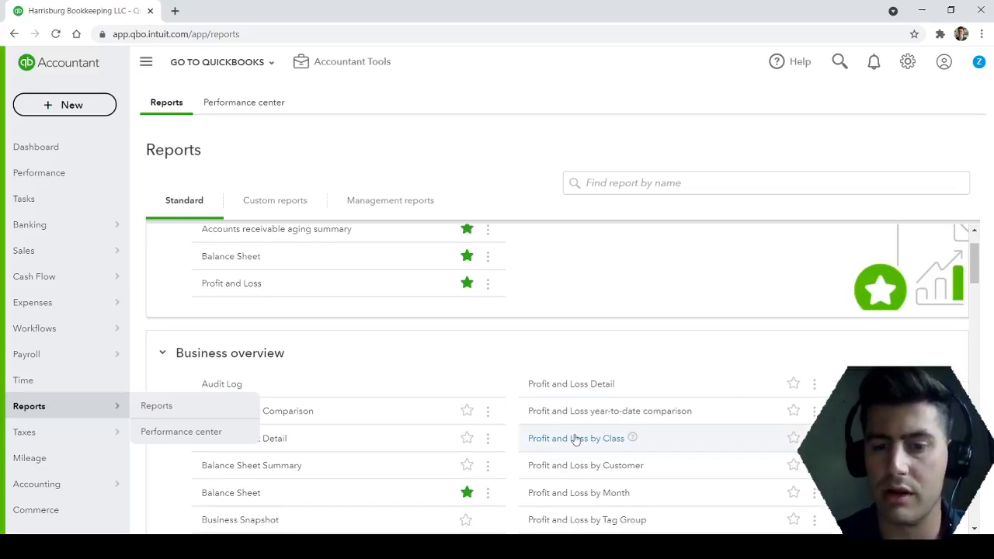
pyautogui.click(572, 439)
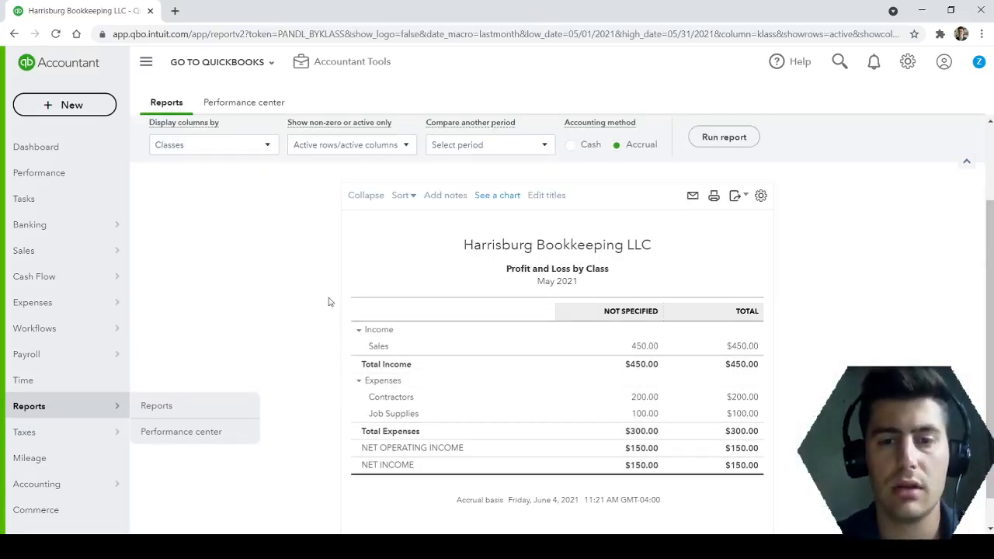
# Run the Profit and Loss by Class report for Today on a cash basis and look over the class columns
pyautogui.click(268, 199)
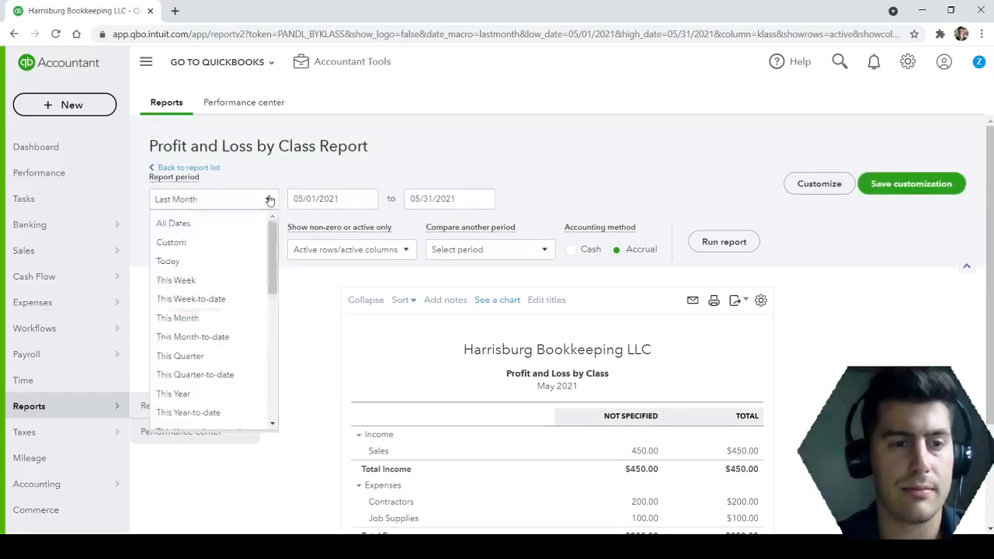
pyautogui.scroll(-3, 244, 313)
pyautogui.scroll(5, 229, 306)
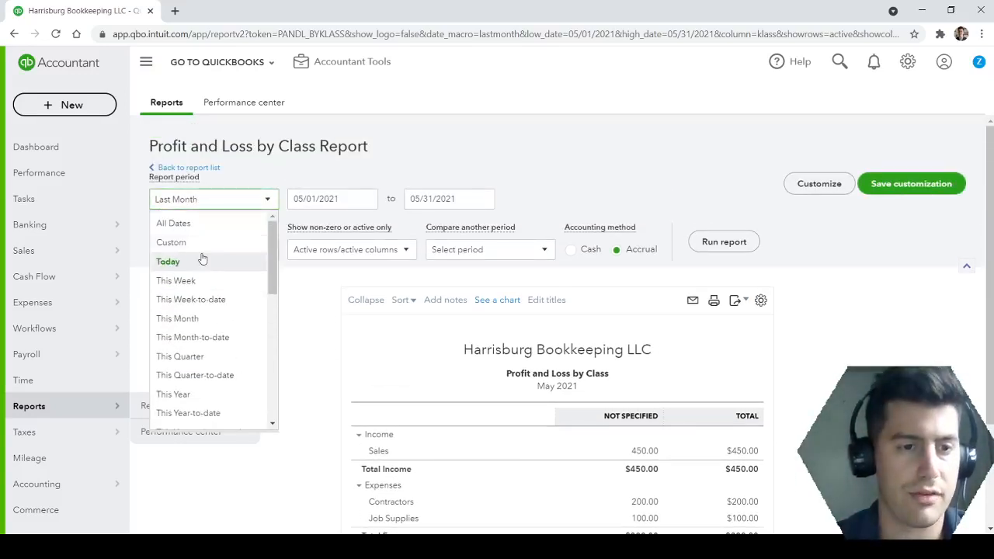
pyautogui.click(204, 260)
pyautogui.click(571, 249)
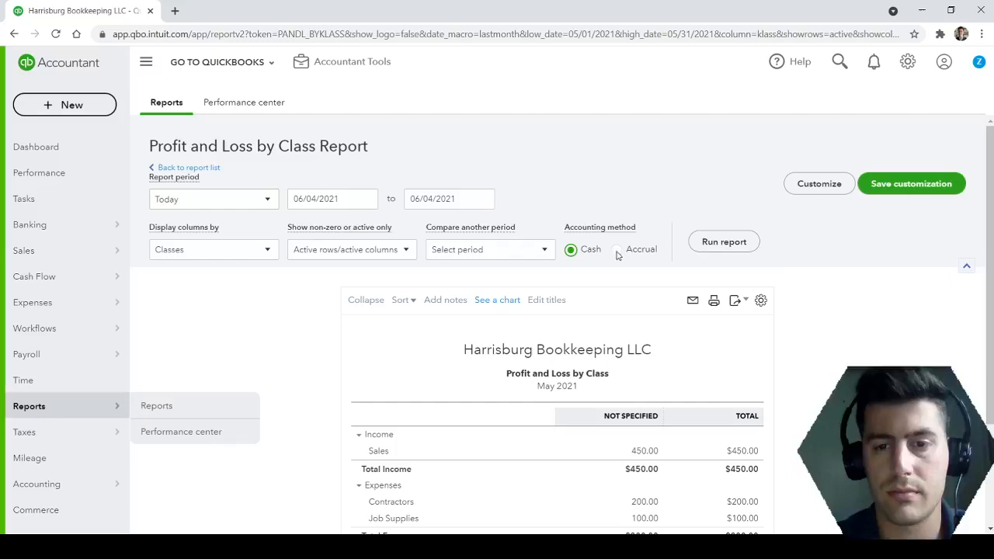
pyautogui.click(725, 242)
pyautogui.scroll(-2, 557, 349)
pyautogui.scroll(-1, 555, 506)
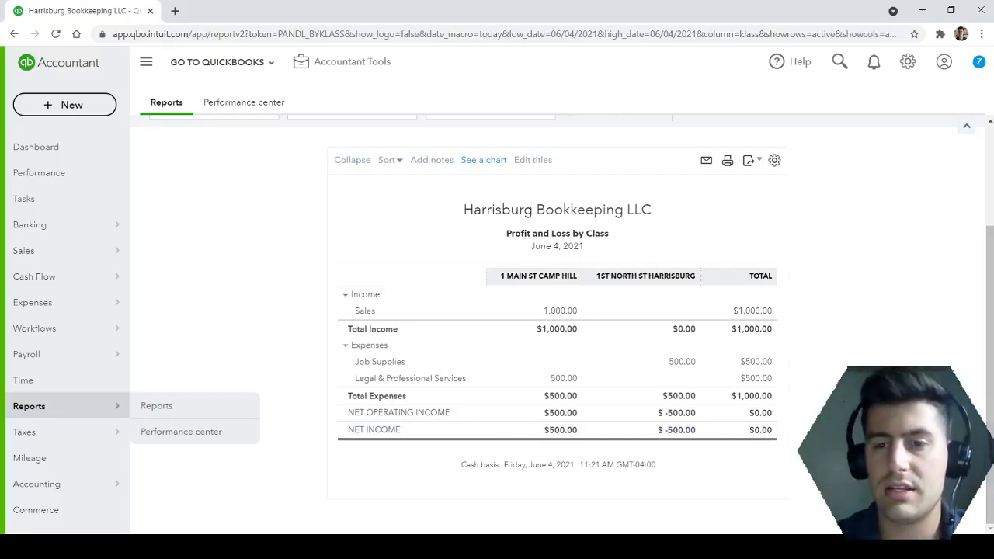
pyautogui.moveTo(693, 470); pyautogui.dragTo(442, 462)
pyautogui.click(426, 471)
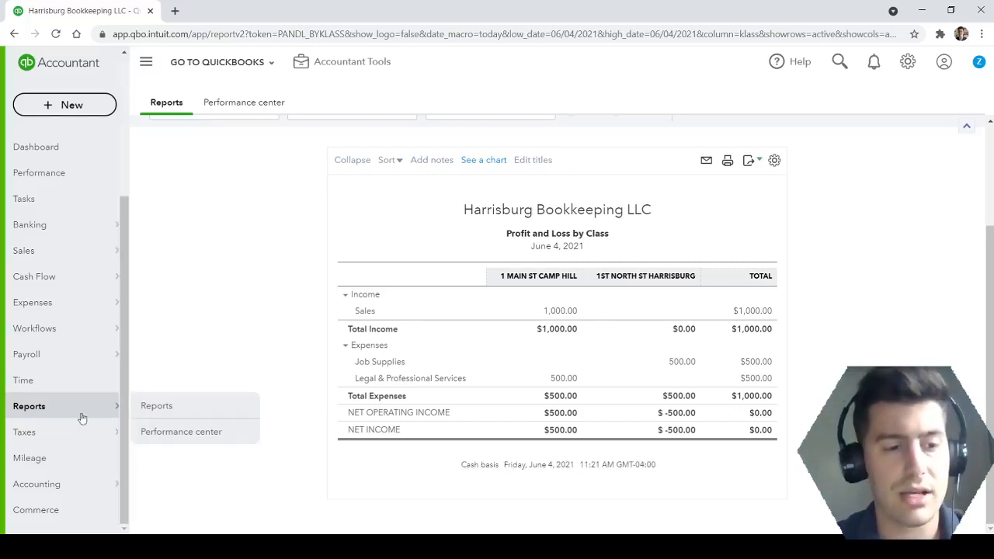
# Reopen the Profit and Loss by Class report from the standard reports list and look through its default-period figures
pyautogui.click(45, 406)
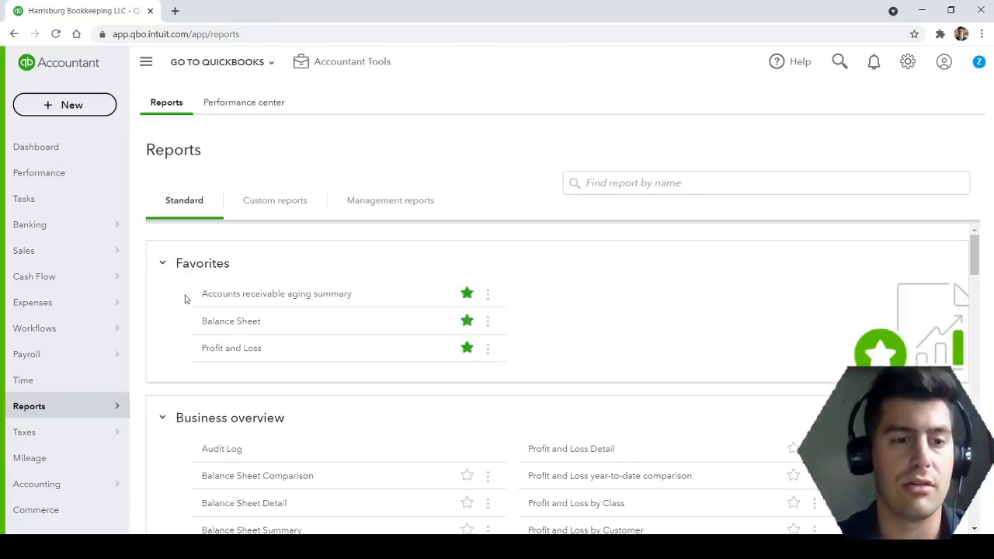
pyautogui.click(599, 505)
pyautogui.scroll(-1, 515, 349)
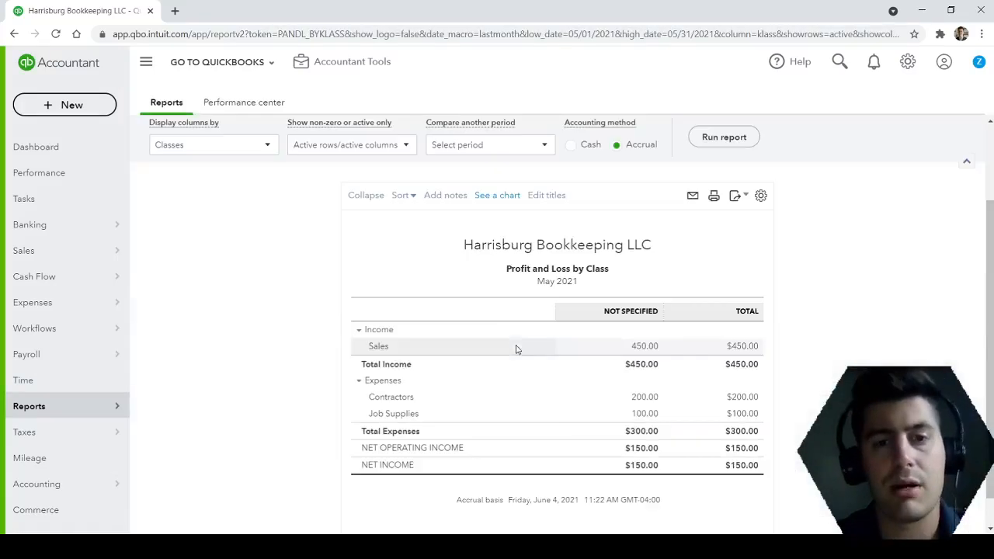
pyautogui.scroll(1, 239, 373)
pyautogui.scroll(-2, 238, 372)
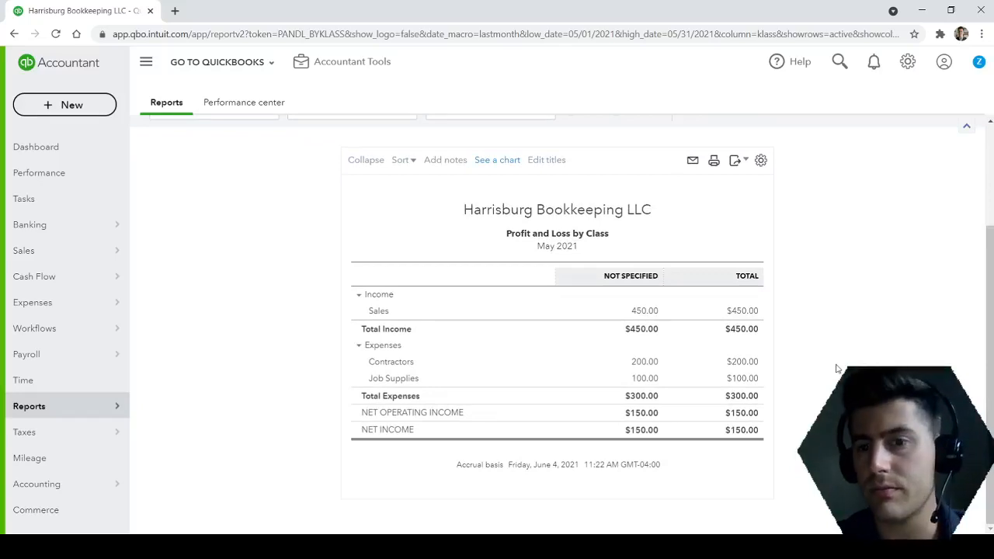
pyautogui.scroll(2, 339, 323)
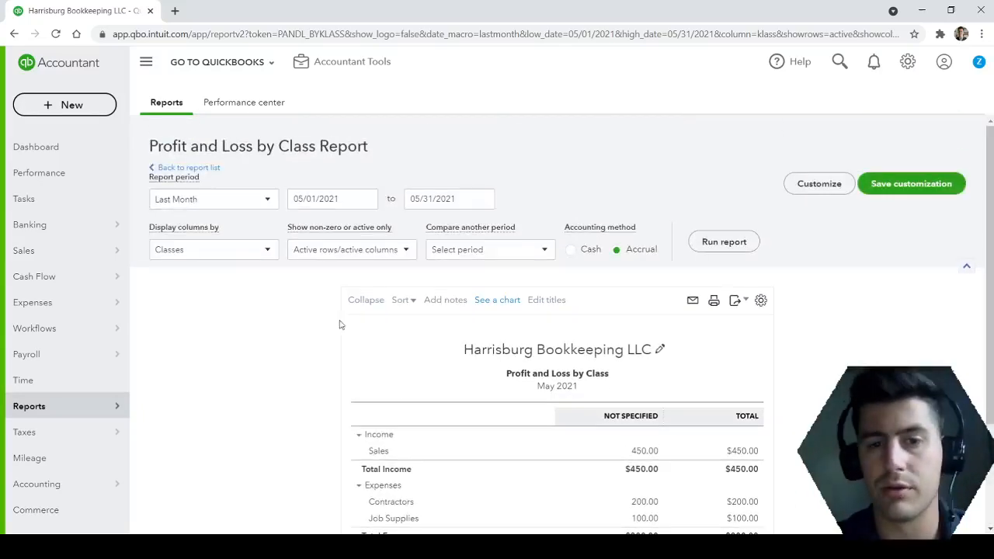
# Set the class report's period to Today and its accounting method to Cash, and run the report again
pyautogui.click(257, 200)
pyautogui.scroll(3, 215, 304)
pyautogui.click(210, 262)
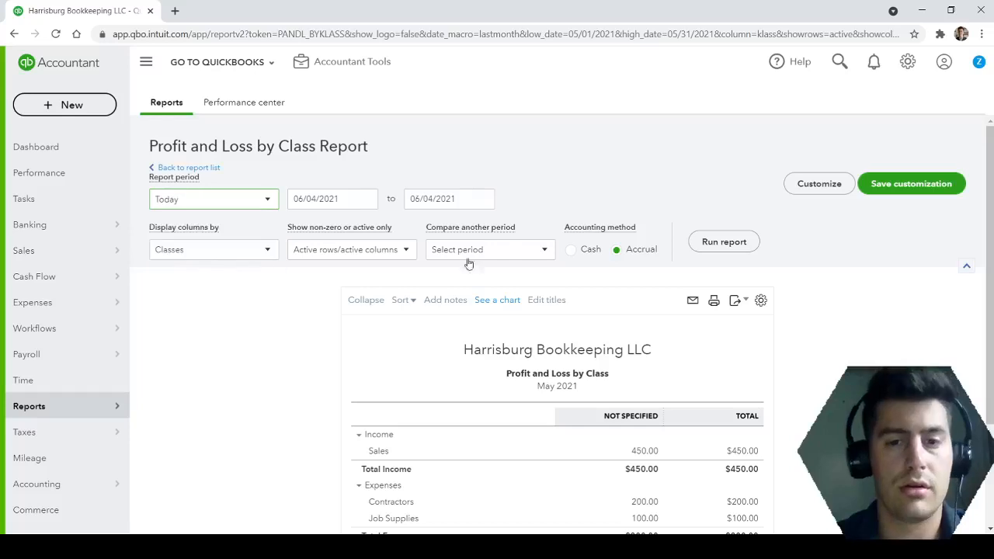
pyautogui.click(571, 250)
pyautogui.click(706, 242)
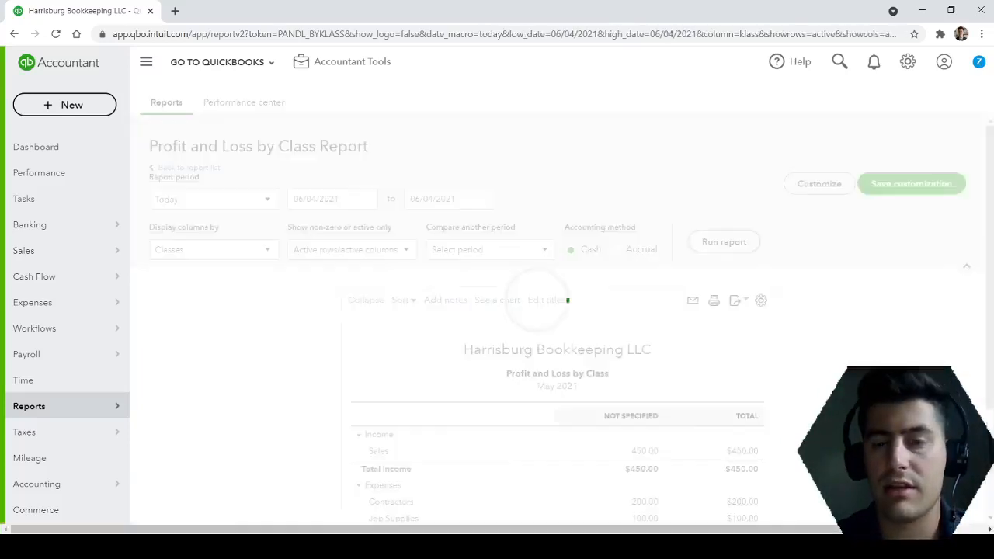
pyautogui.scroll(-1, 557, 326)
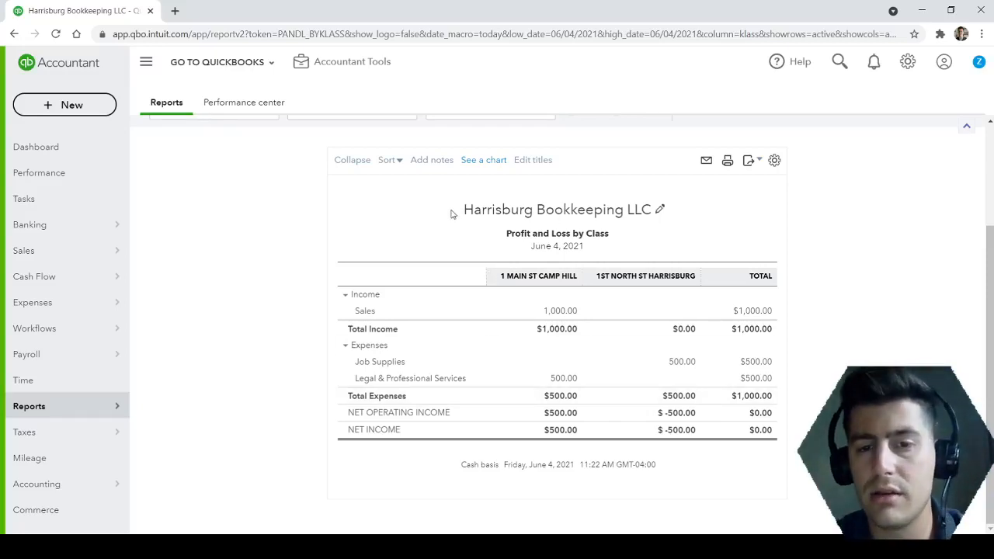
# Examine the report's title, accounting basis line, and the income, expenses and net income of each property class
pyautogui.moveTo(451, 211); pyautogui.dragTo(722, 210)
pyautogui.click(819, 232)
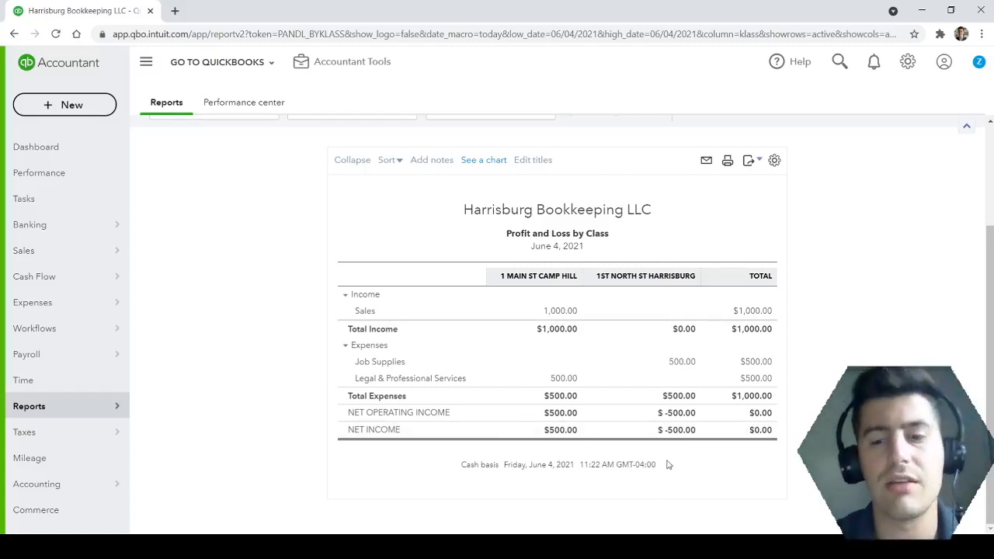
pyautogui.moveTo(669, 466); pyautogui.dragTo(437, 471)
pyautogui.click(437, 471)
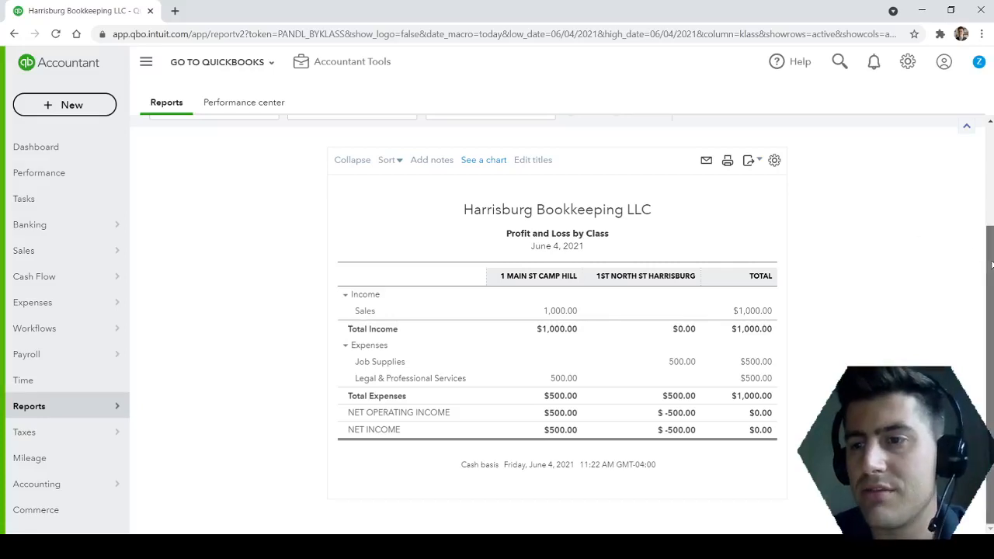
pyautogui.moveTo(988, 257); pyautogui.dragTo(990, 159)
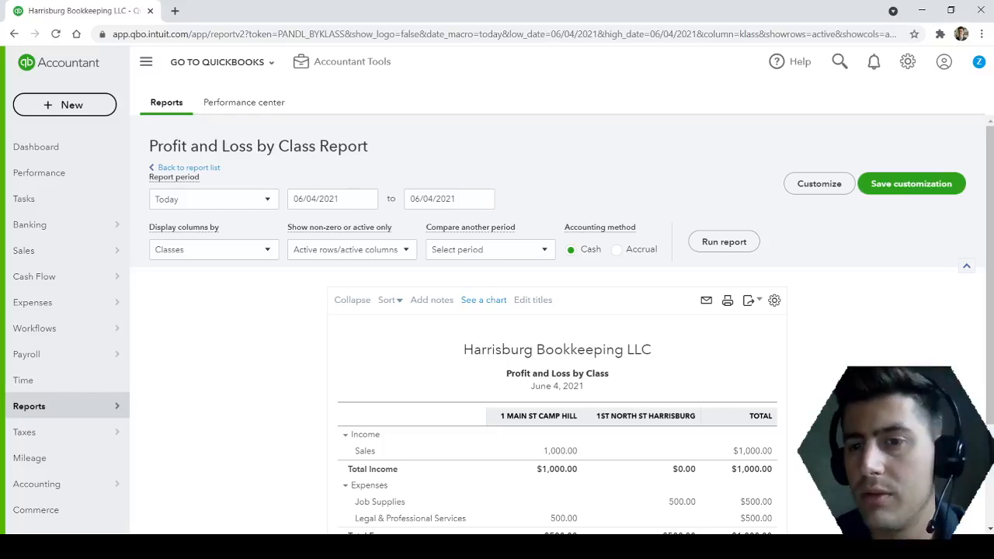
pyautogui.scroll(-2, 562, 297)
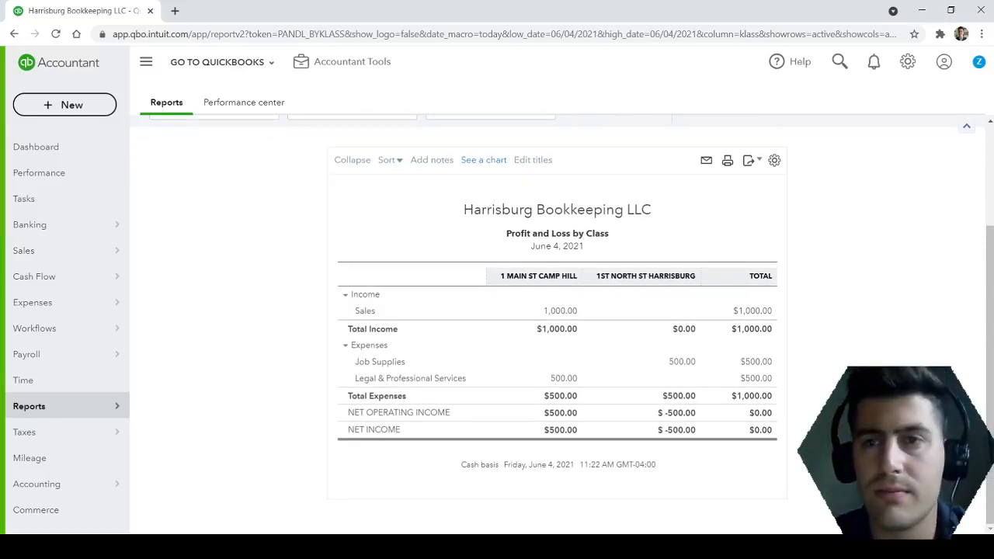
pyautogui.scroll(2, 562, 319)
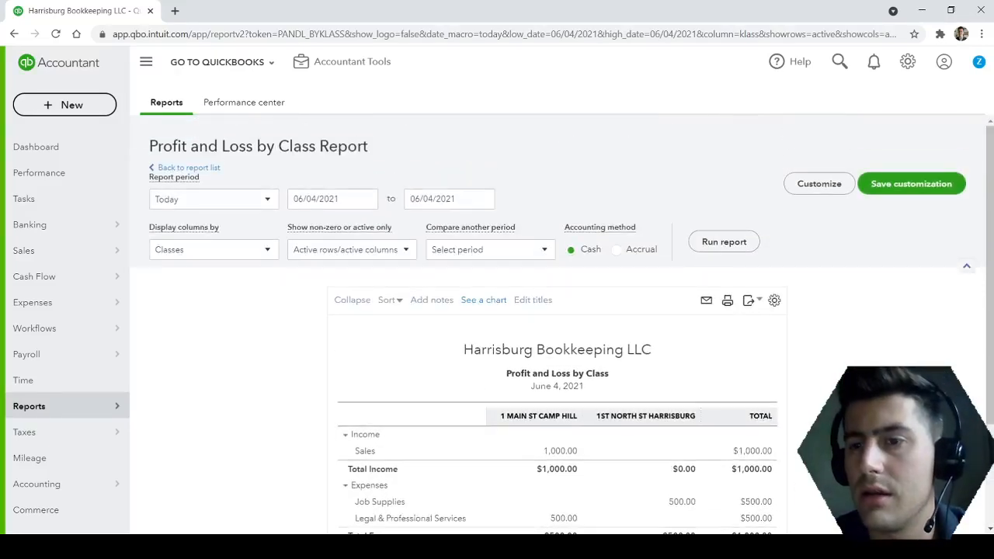